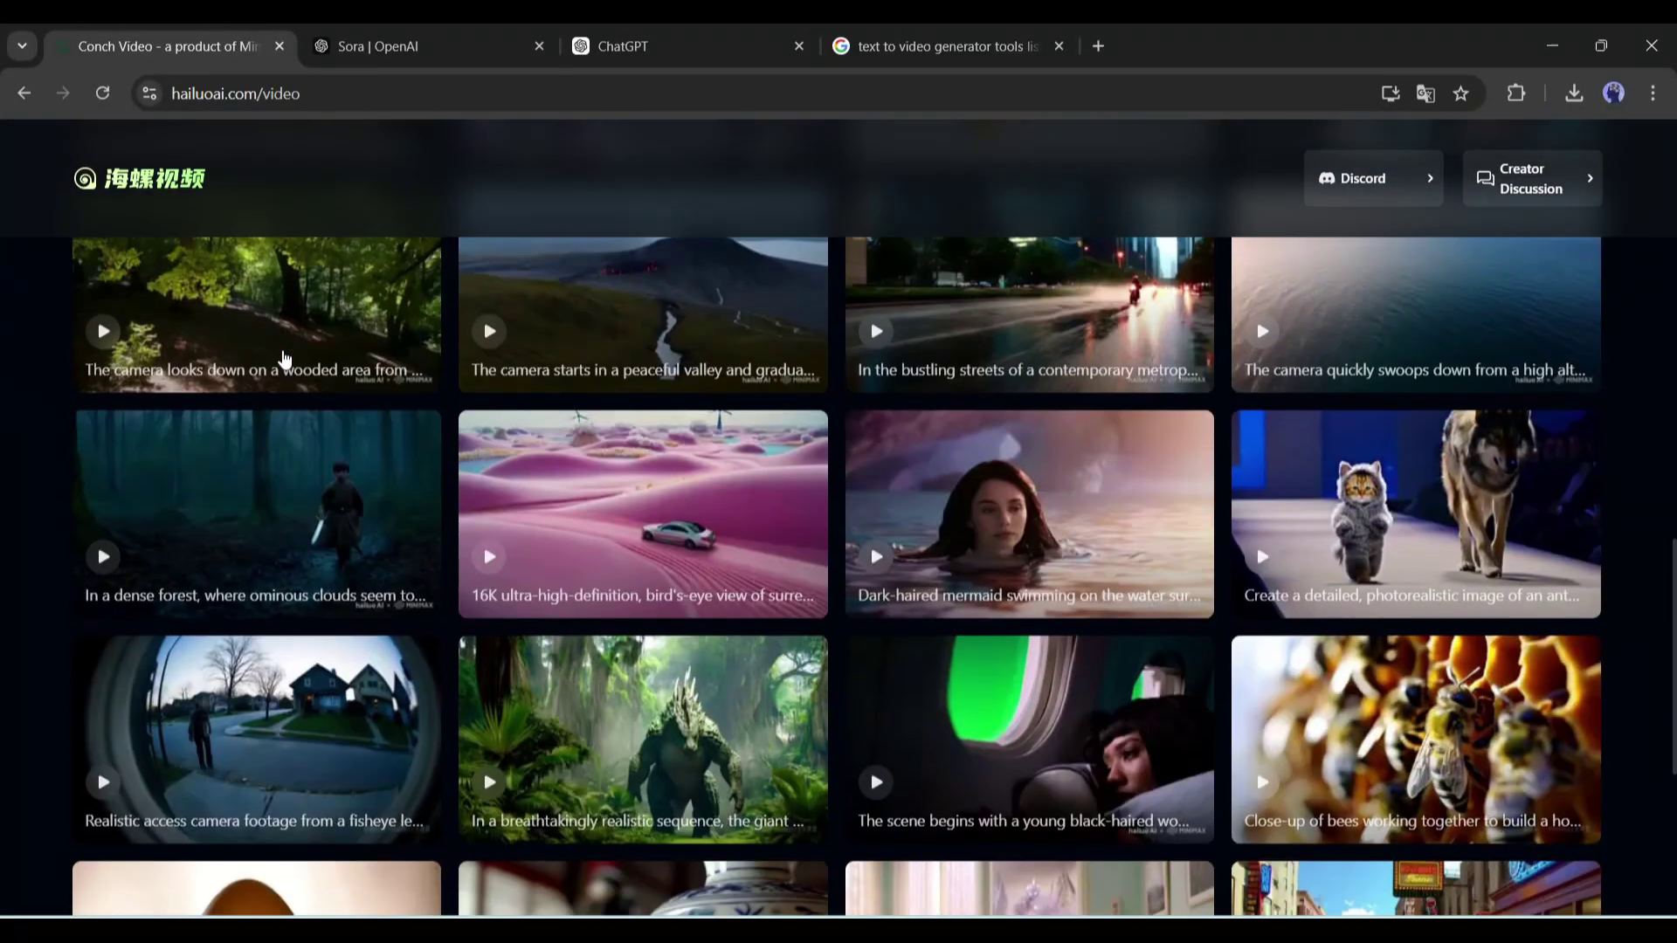
scroll(282, 350, down, 3)
Open the community video of a man eating fast food in the enlarged viewer
click(1101, 722)
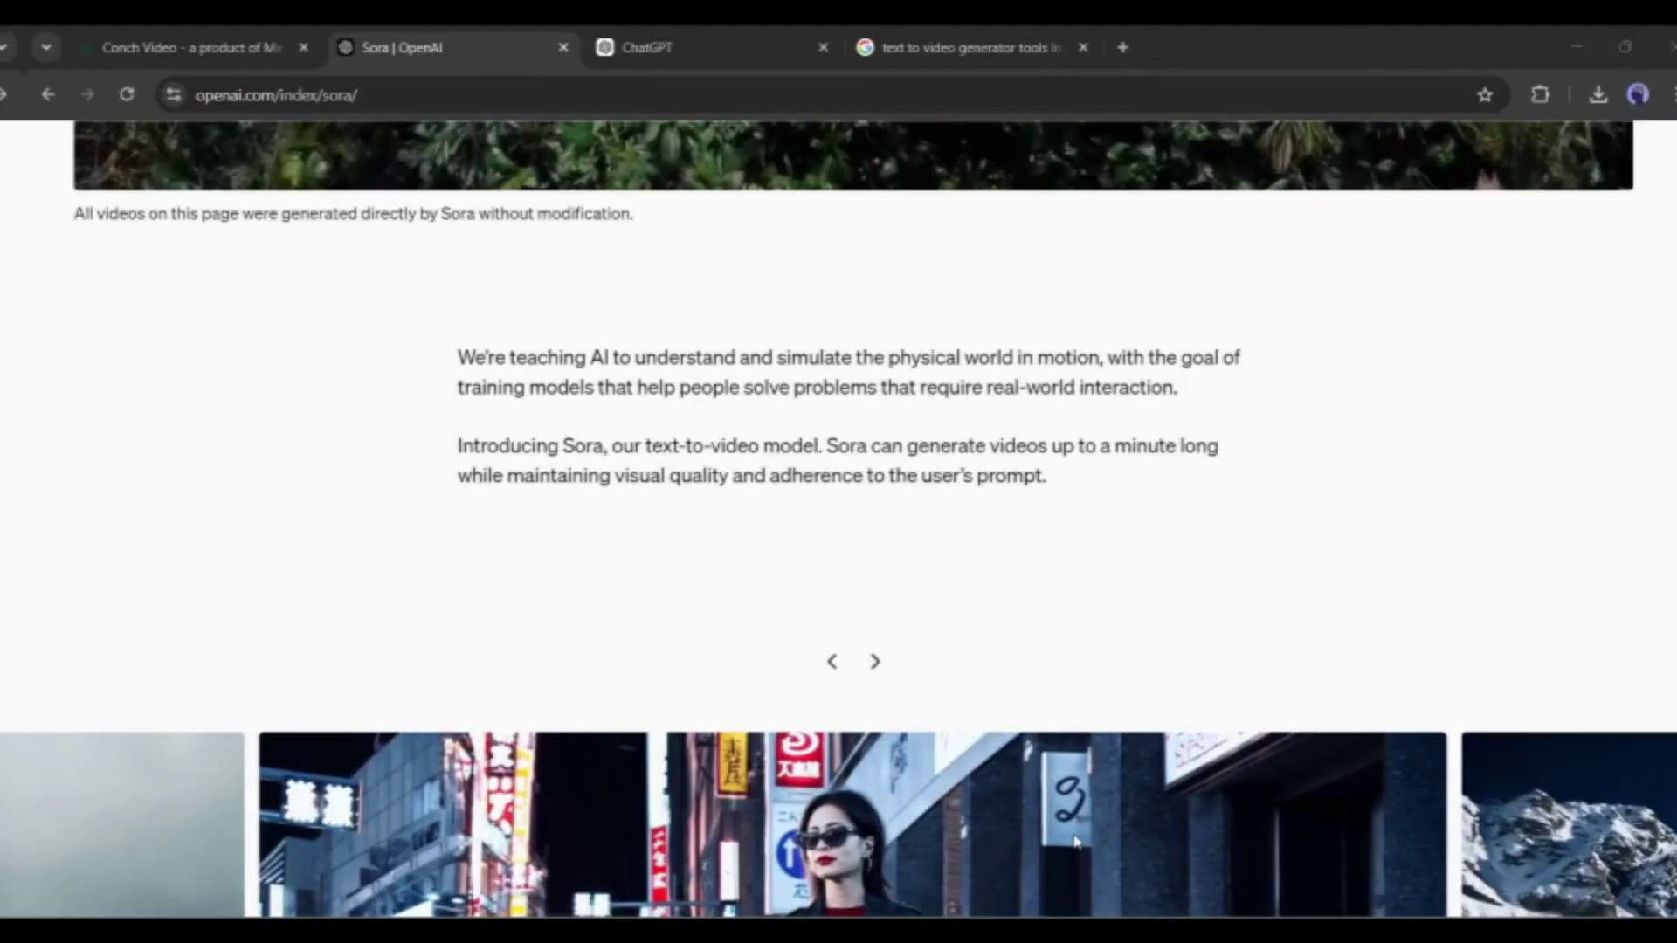
scroll(755, 637, down, 5)
scroll(752, 623, down, 4)
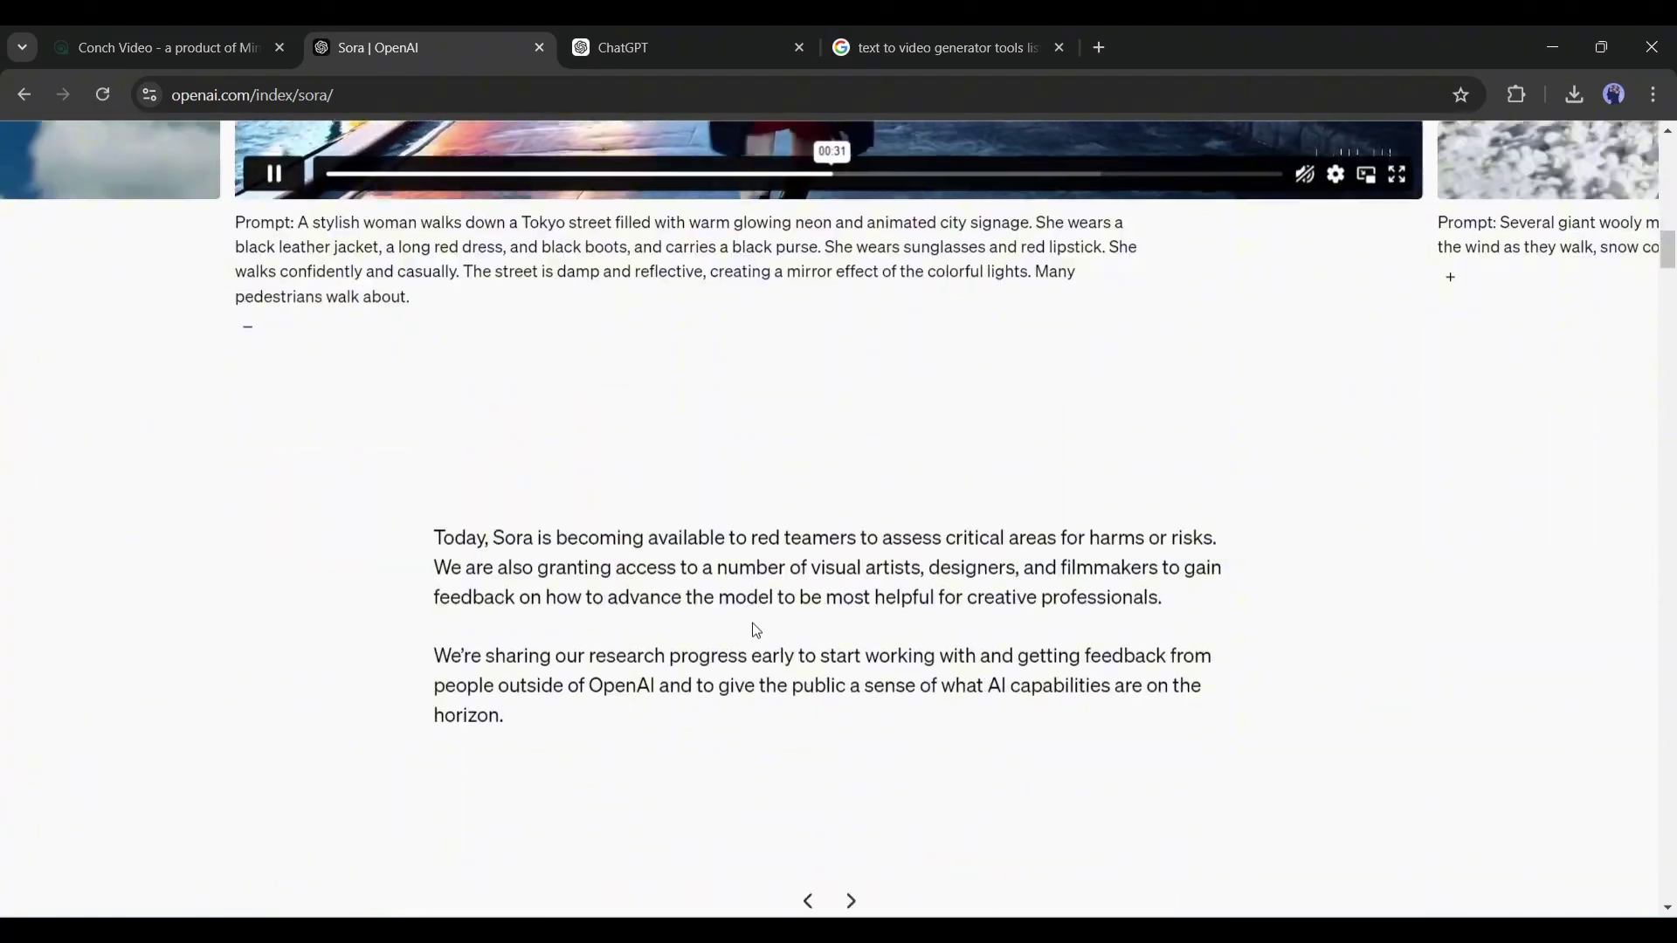
scroll(752, 623, down, 3)
scroll(753, 623, down, 3)
scroll(752, 623, down, 3)
scroll(750, 629, down, 3)
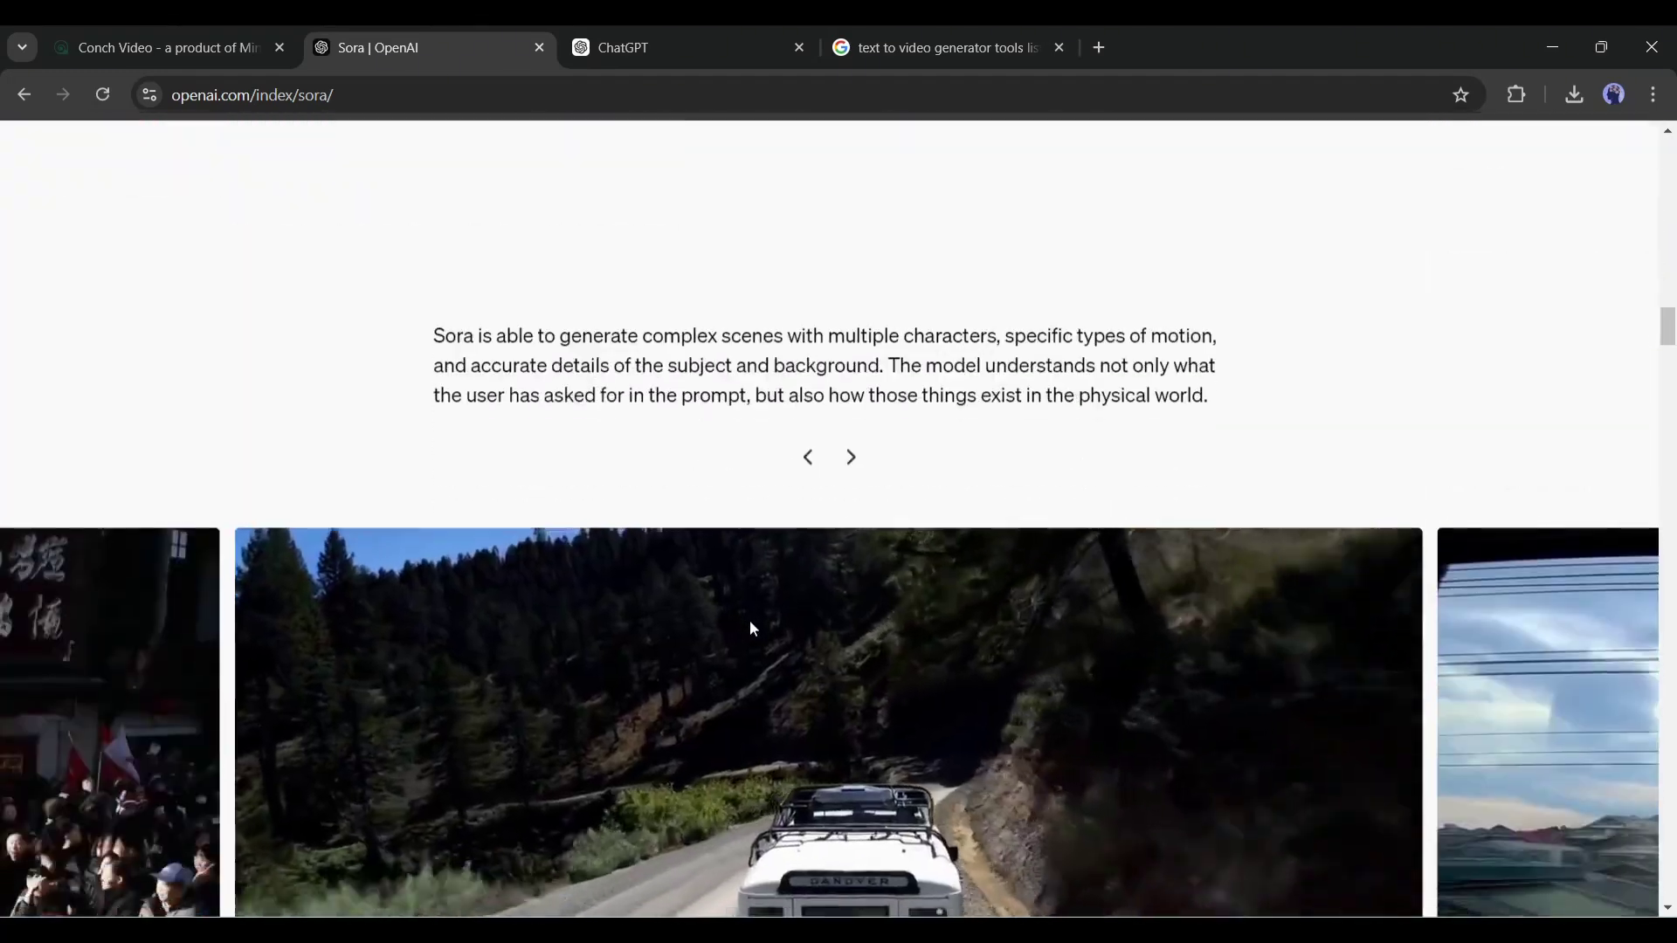
scroll(751, 629, down, 3)
scroll(751, 629, down, 3)
scroll(751, 629, down, 4)
scroll(750, 627, down, 4)
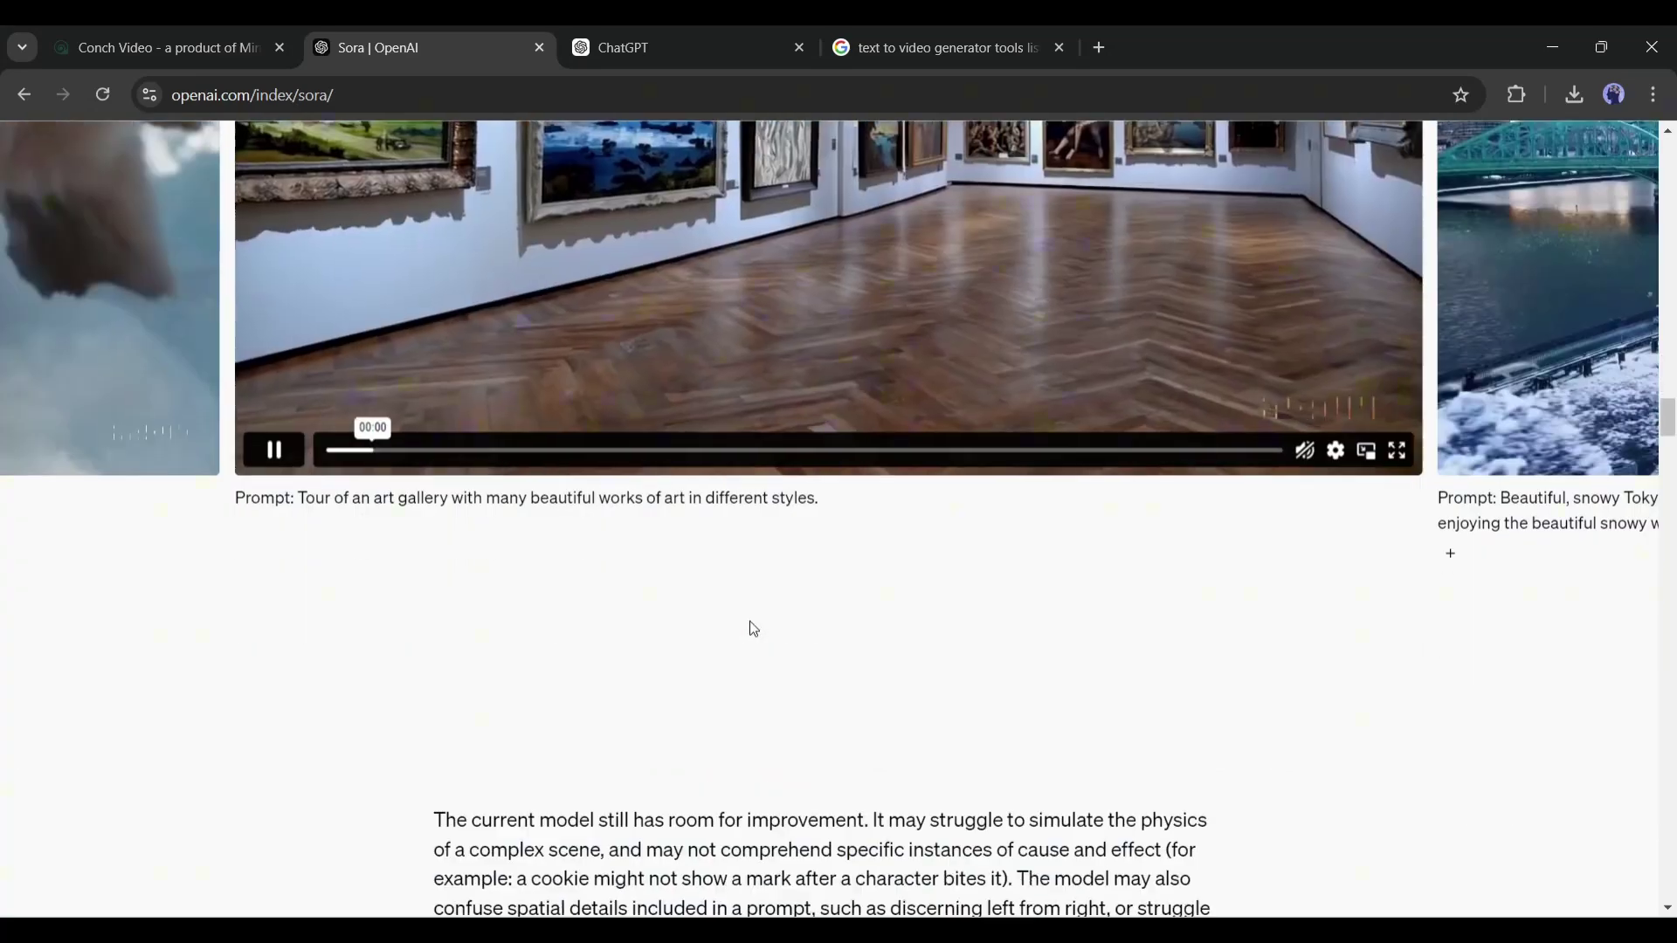
scroll(750, 628, down, 3)
scroll(749, 628, down, 3)
scroll(752, 629, down, 4)
scroll(749, 628, down, 3)
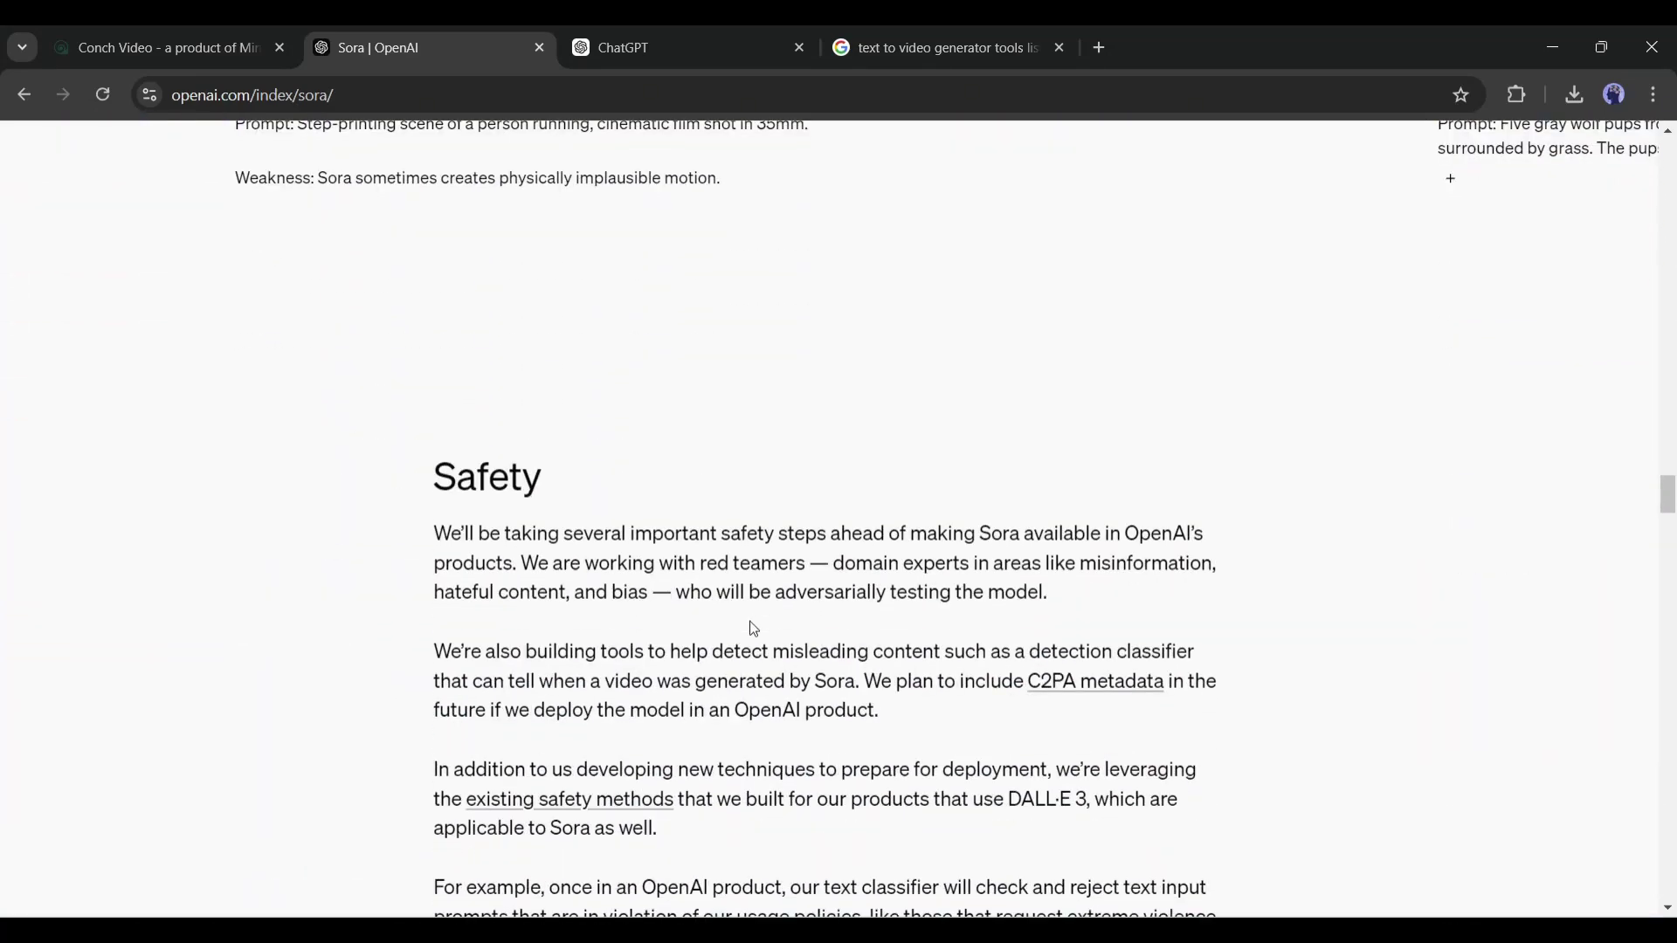
scroll(750, 627, down, 3)
scroll(750, 628, down, 4)
scroll(749, 627, down, 4)
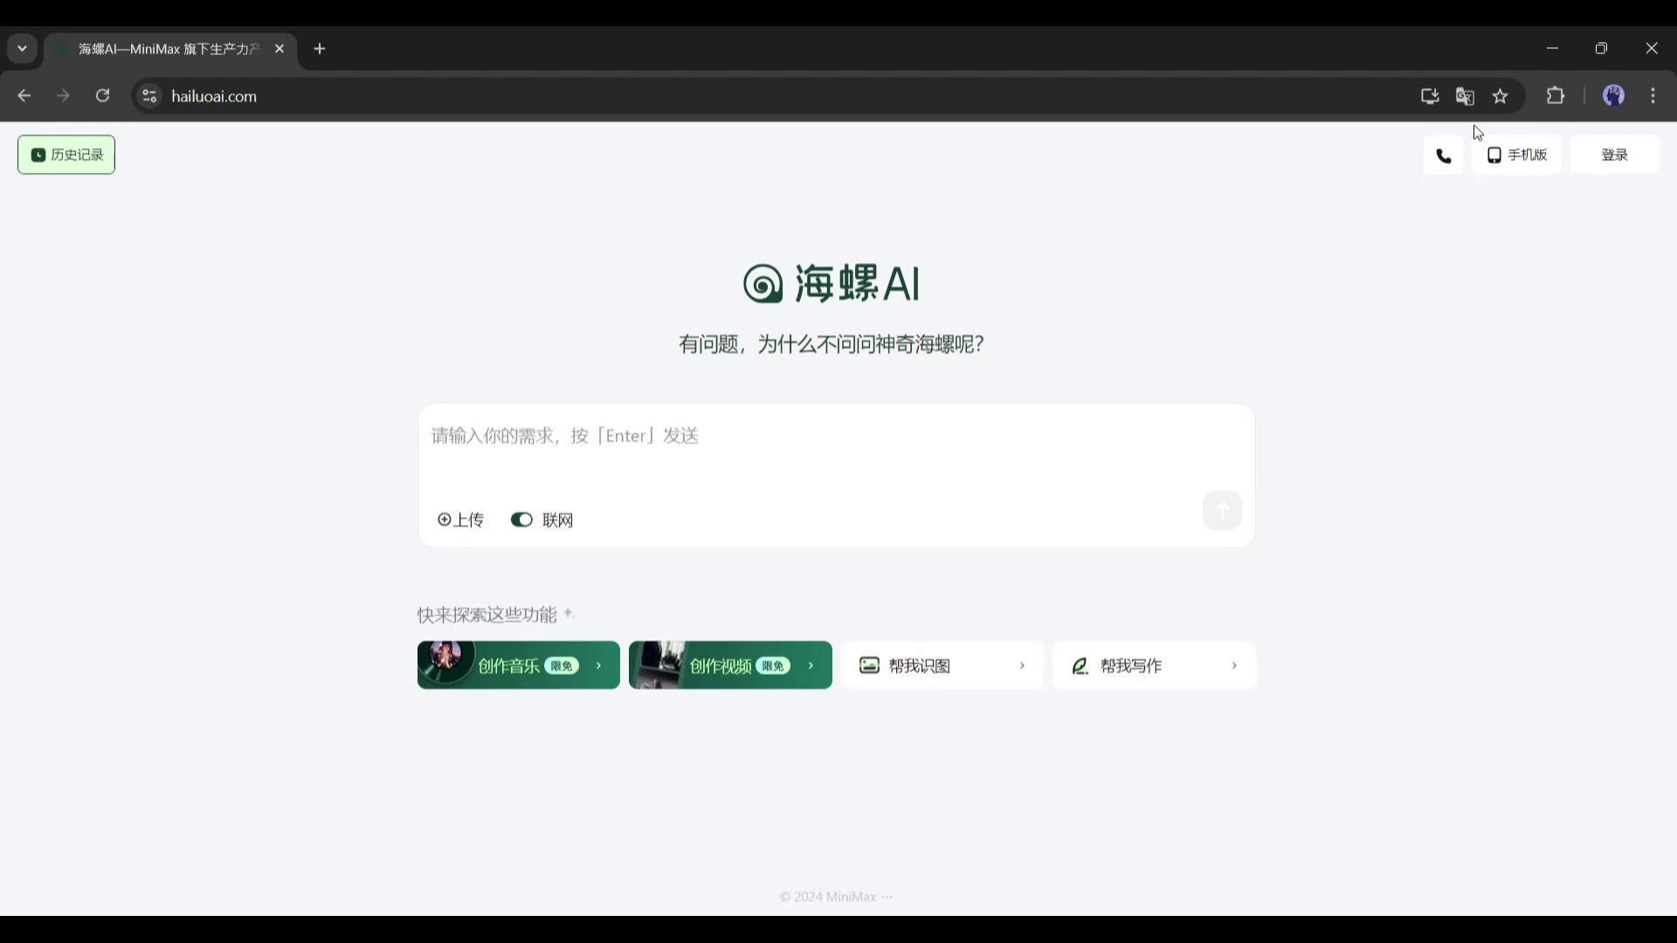
Translate the Chinese Hailuo home page into English
click(1466, 97)
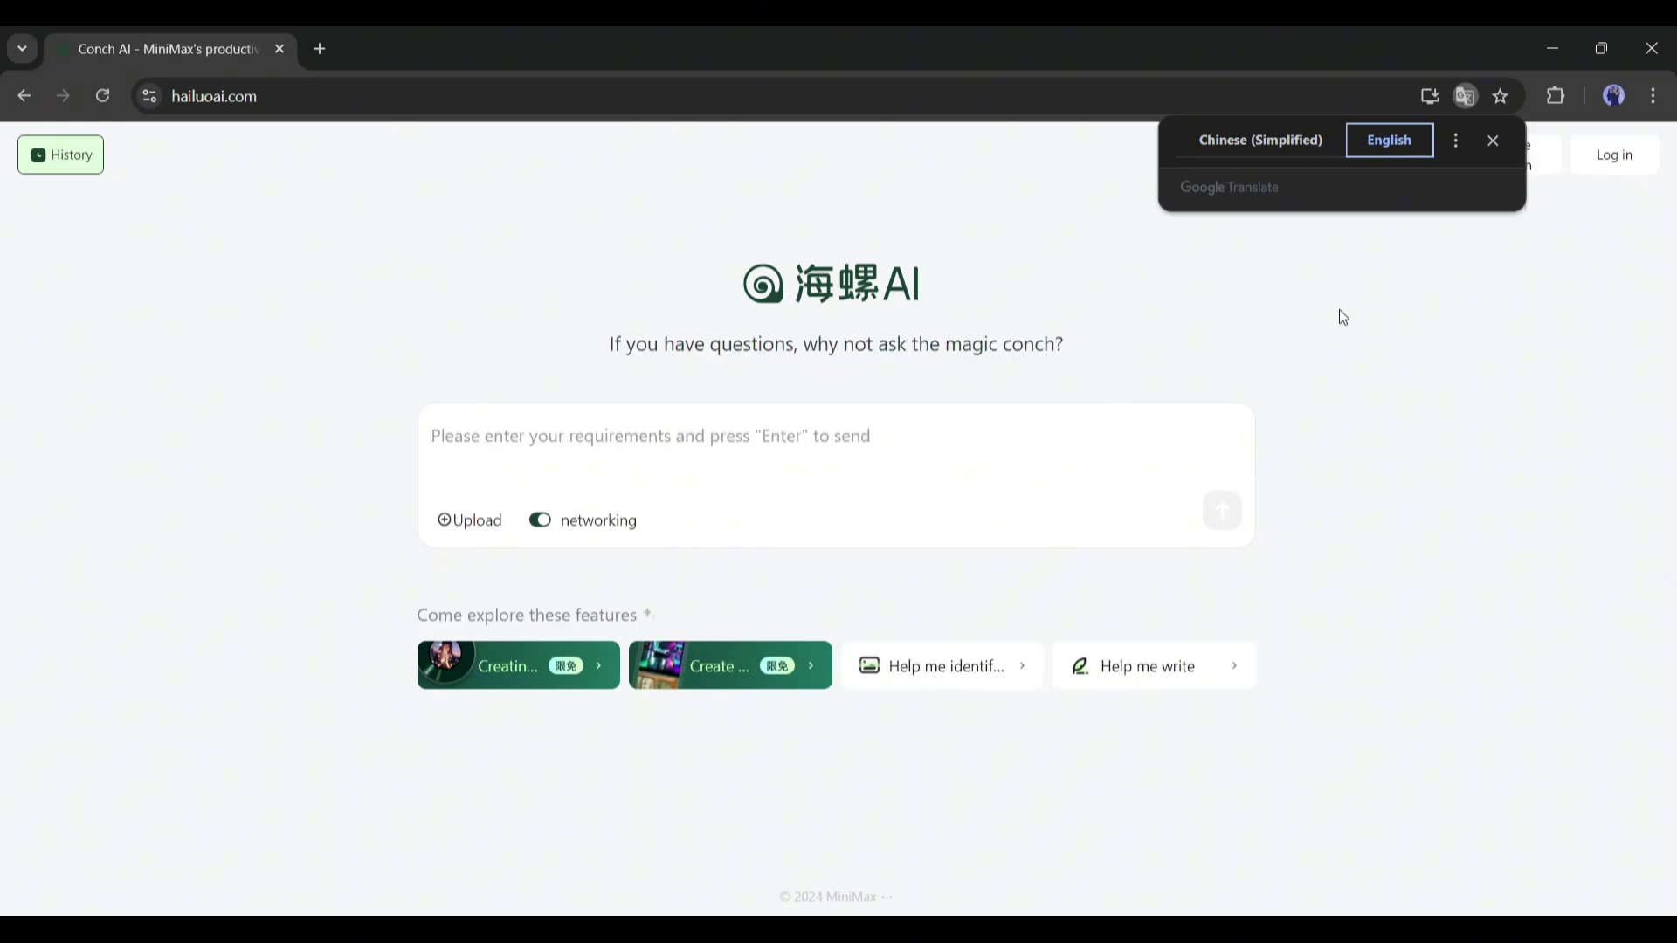
click(1275, 323)
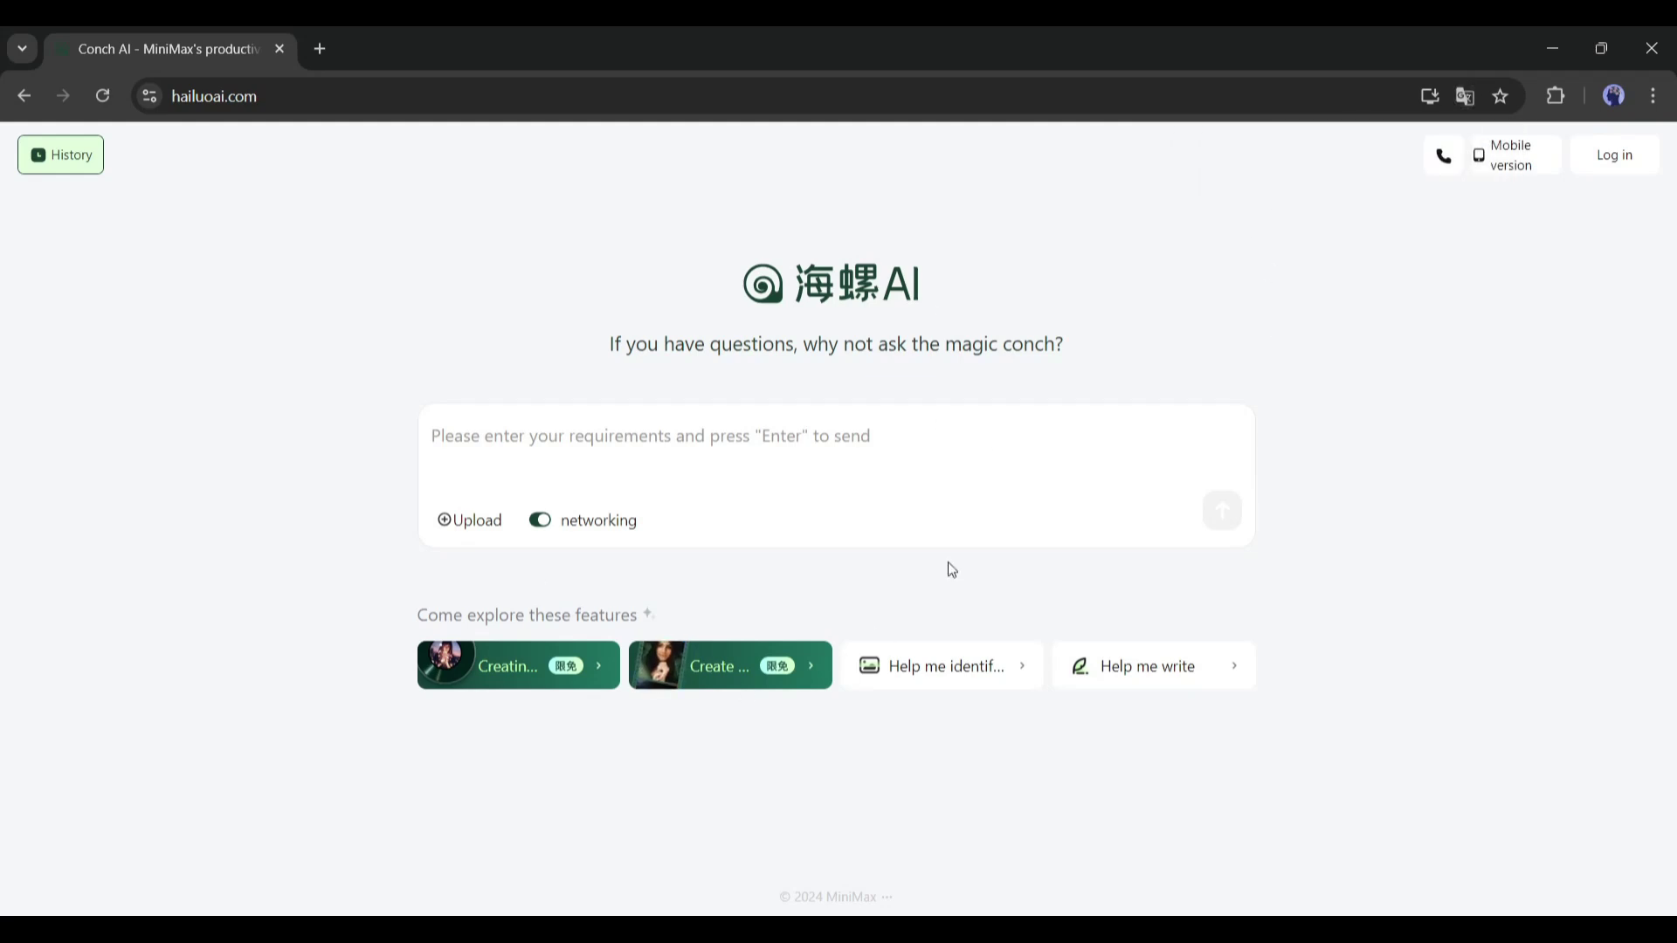
Sign in with a phone number and send a request for a 90's pop song script
click(1616, 151)
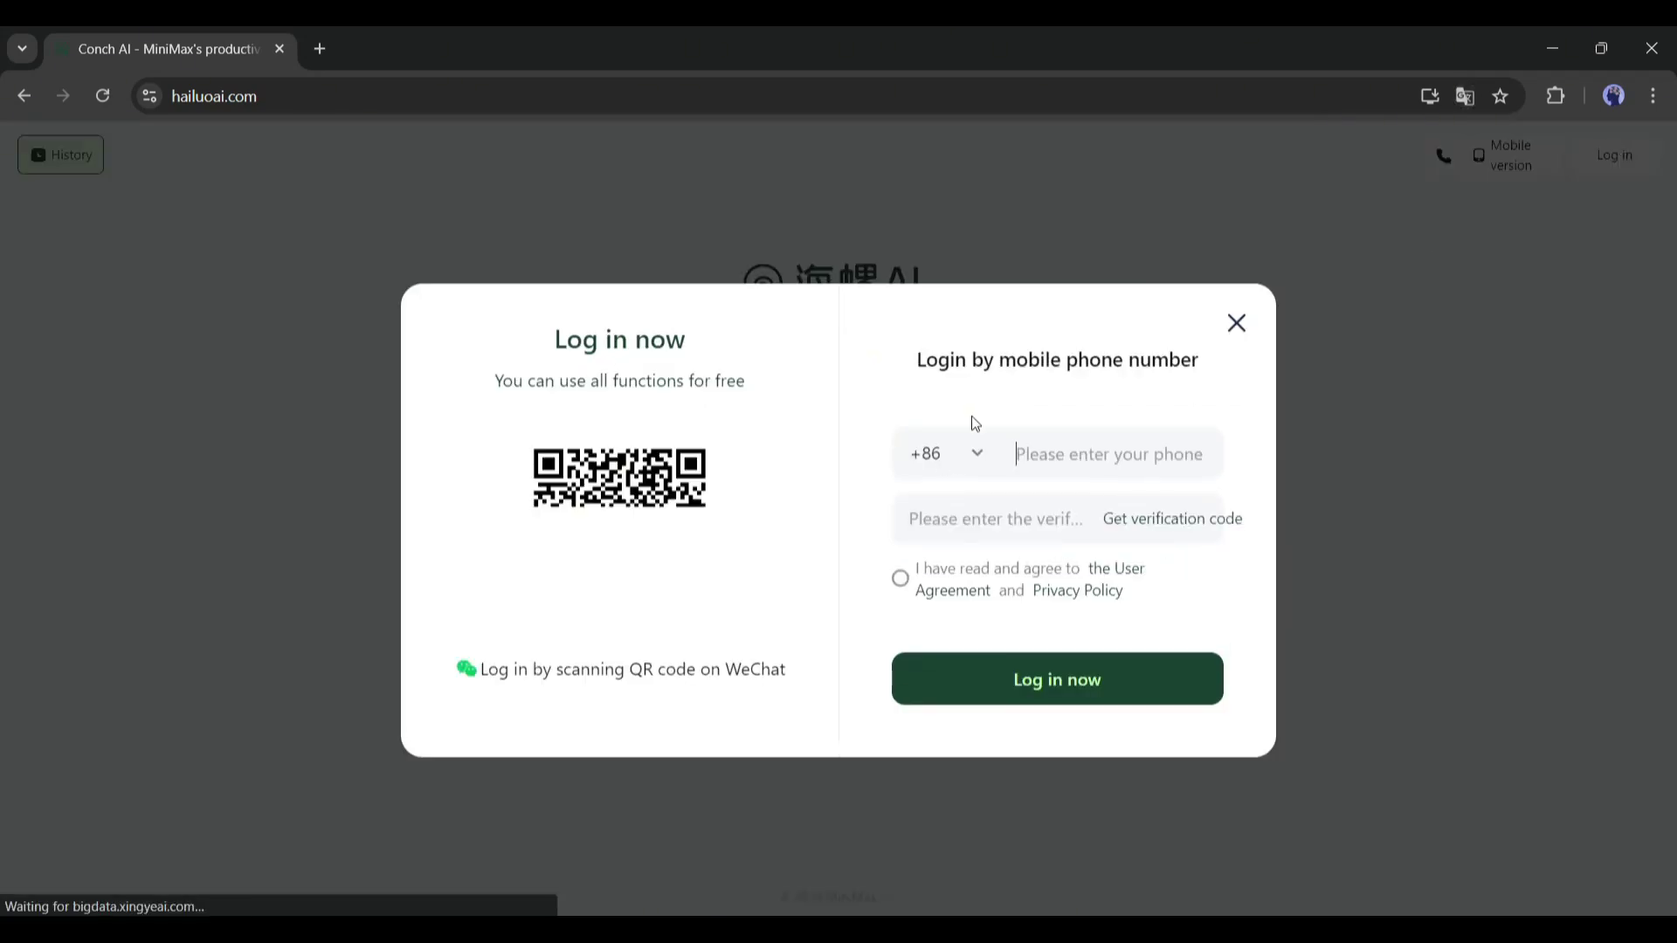
click(970, 453)
click(1013, 536)
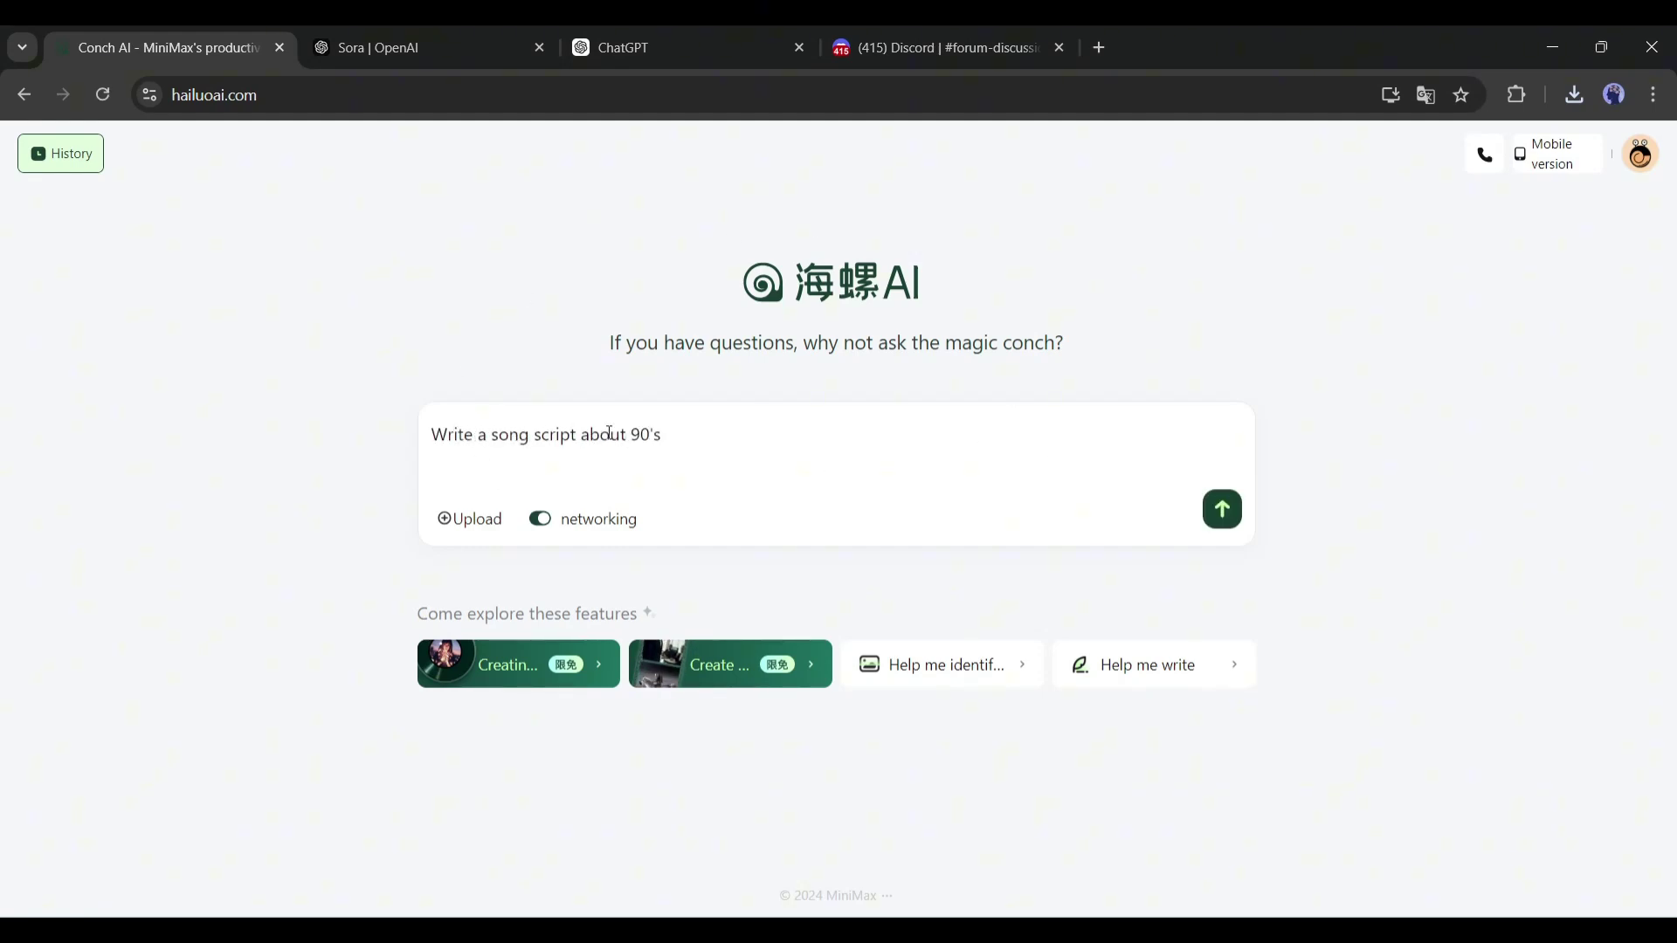
text(pop)
key(Return)
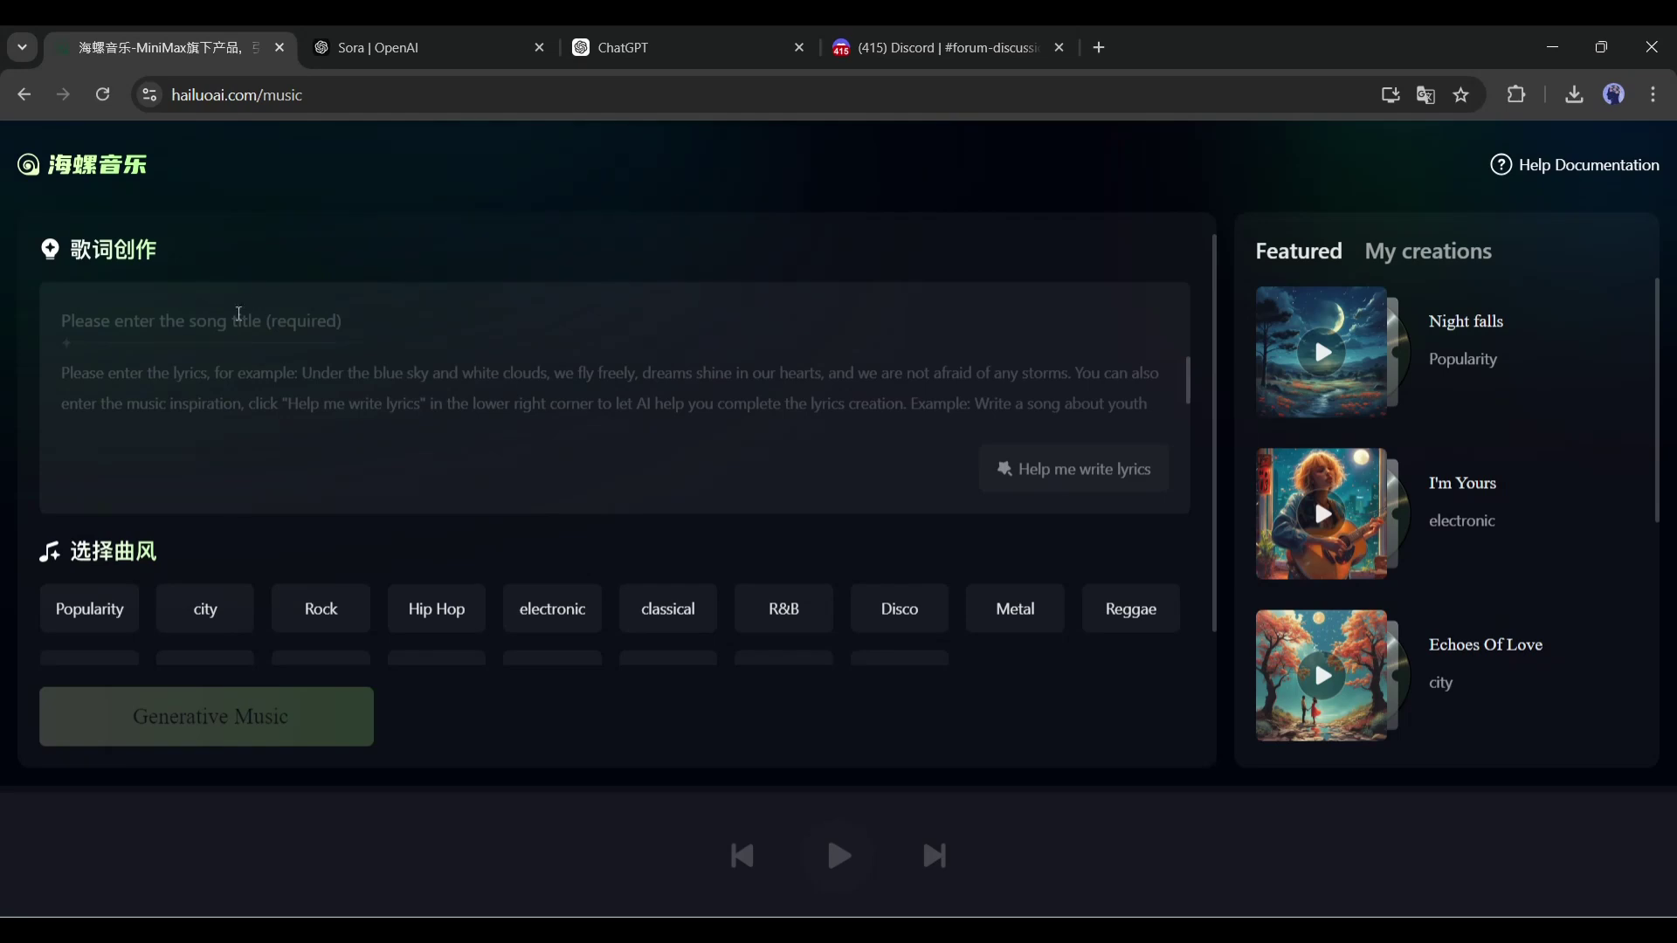
Paste the 90's pop lyrics, choose the Hip Hop style and generate the song
click(326, 419)
key(ctrl+v)
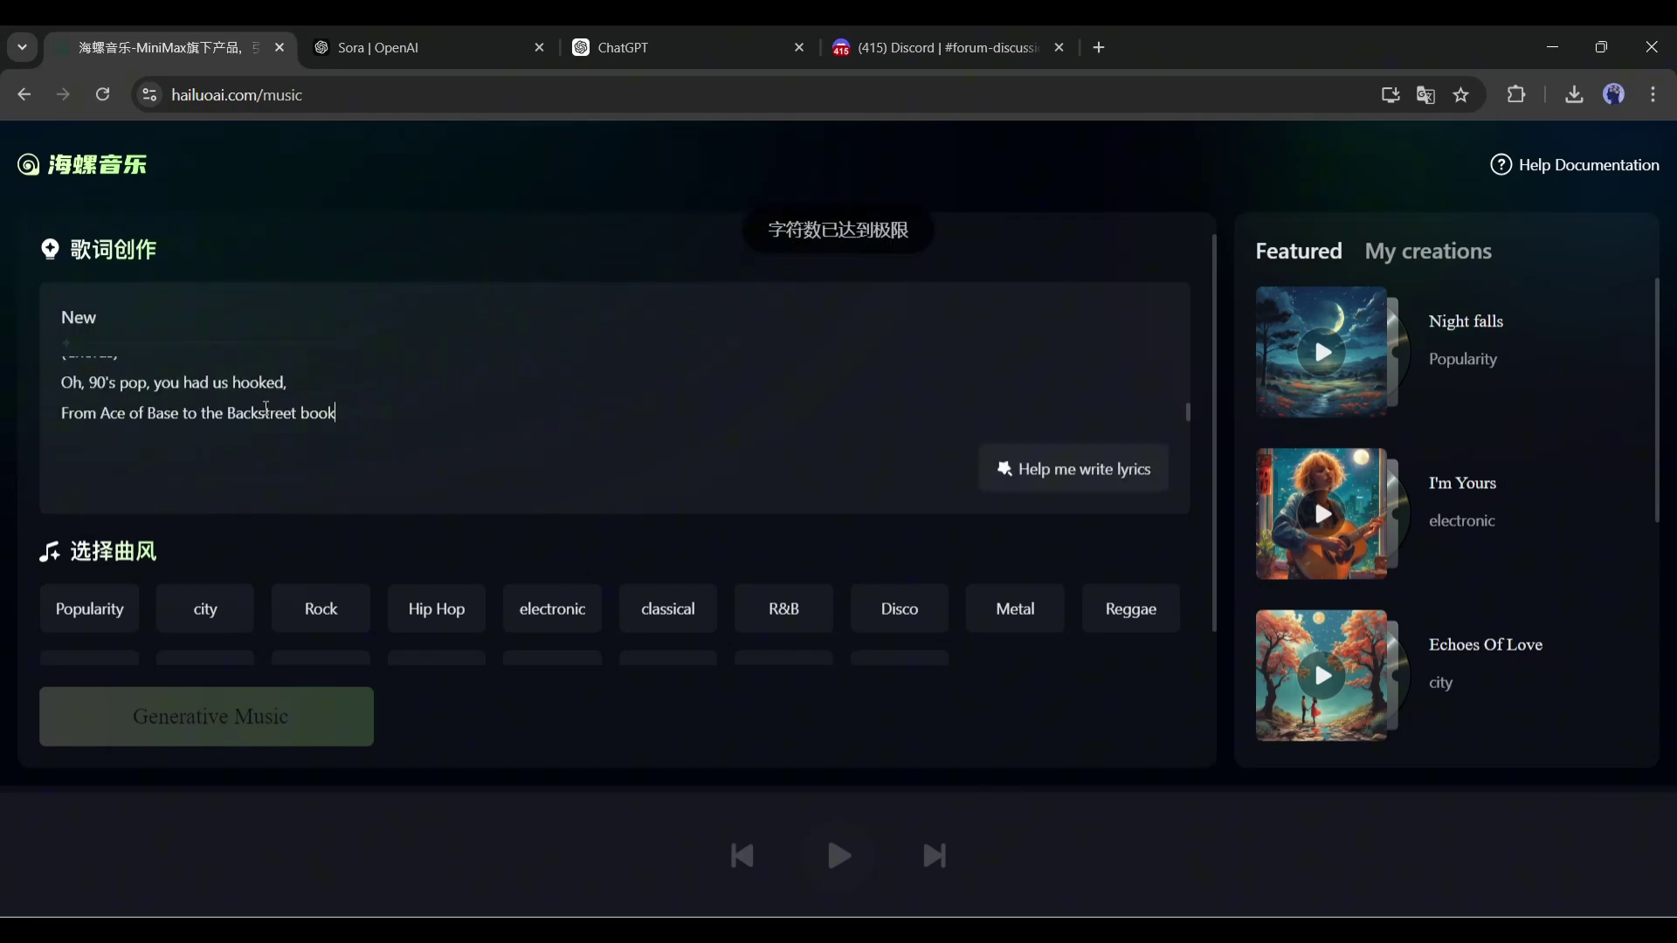
scroll(511, 447, down, 1)
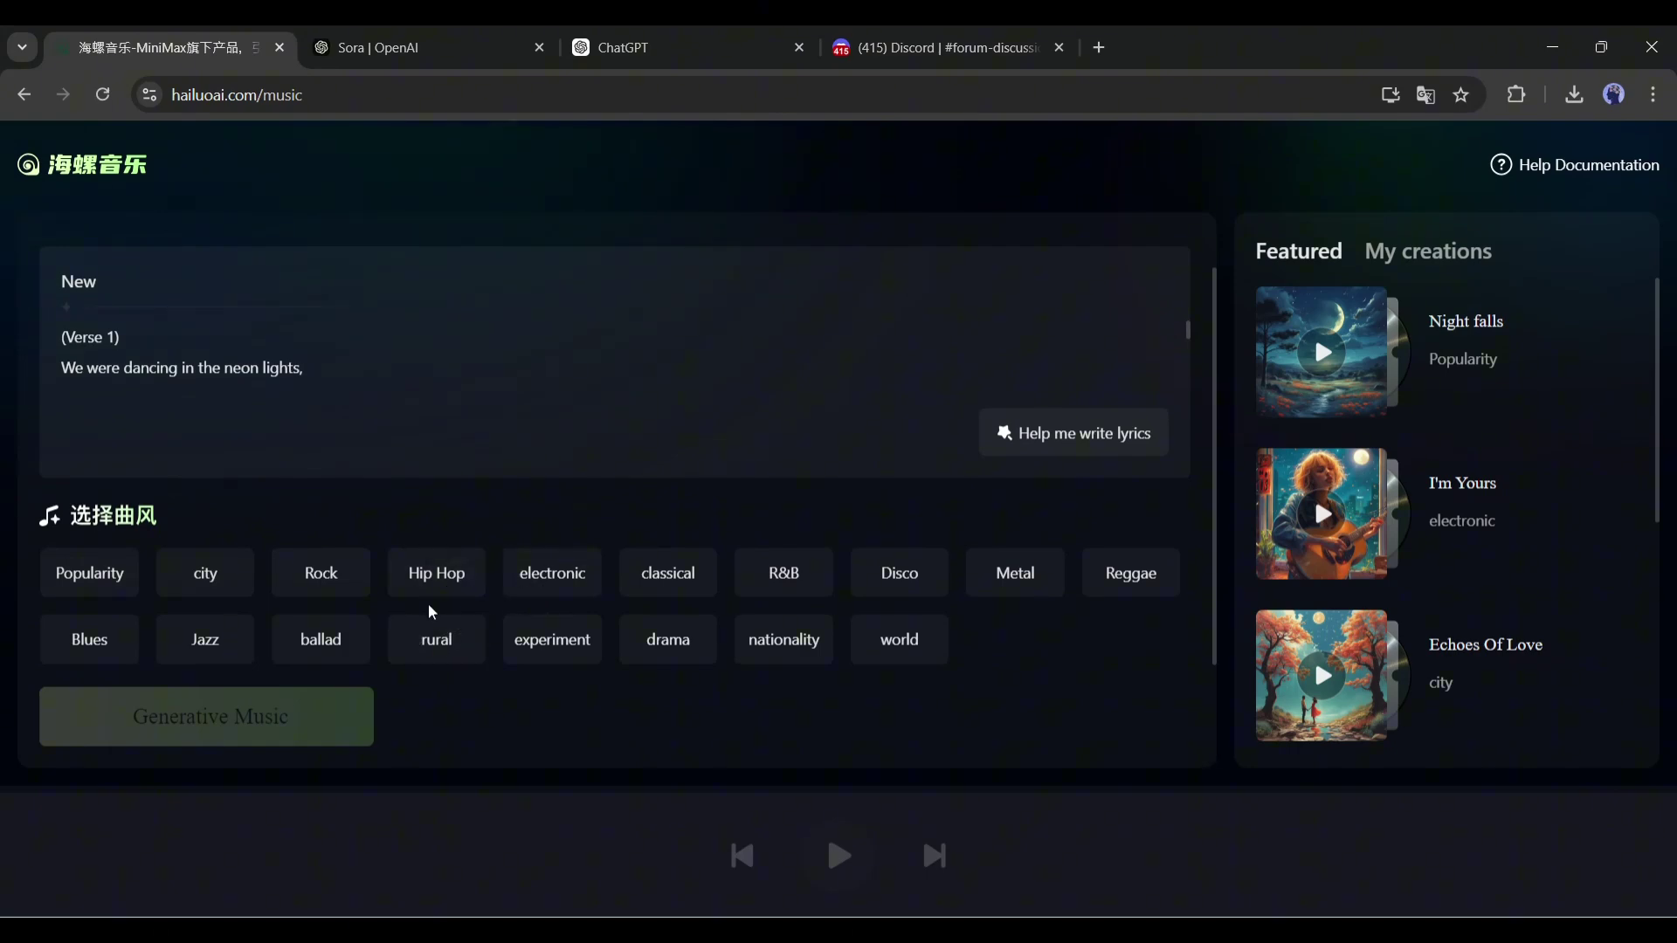
click(445, 578)
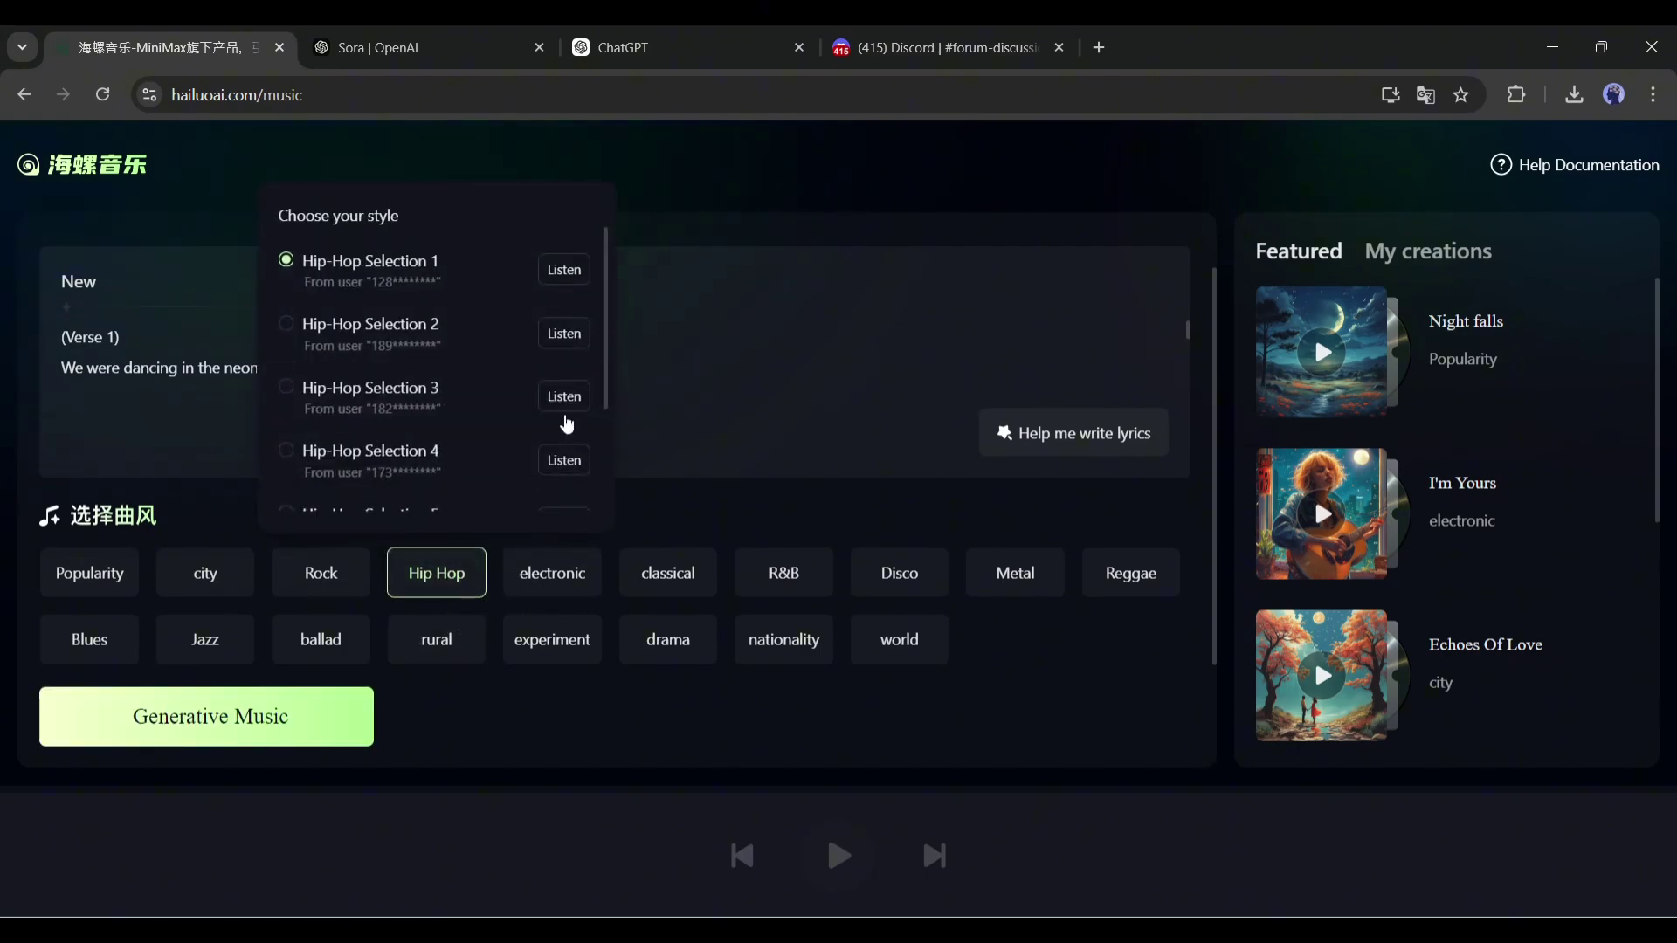
click(192, 724)
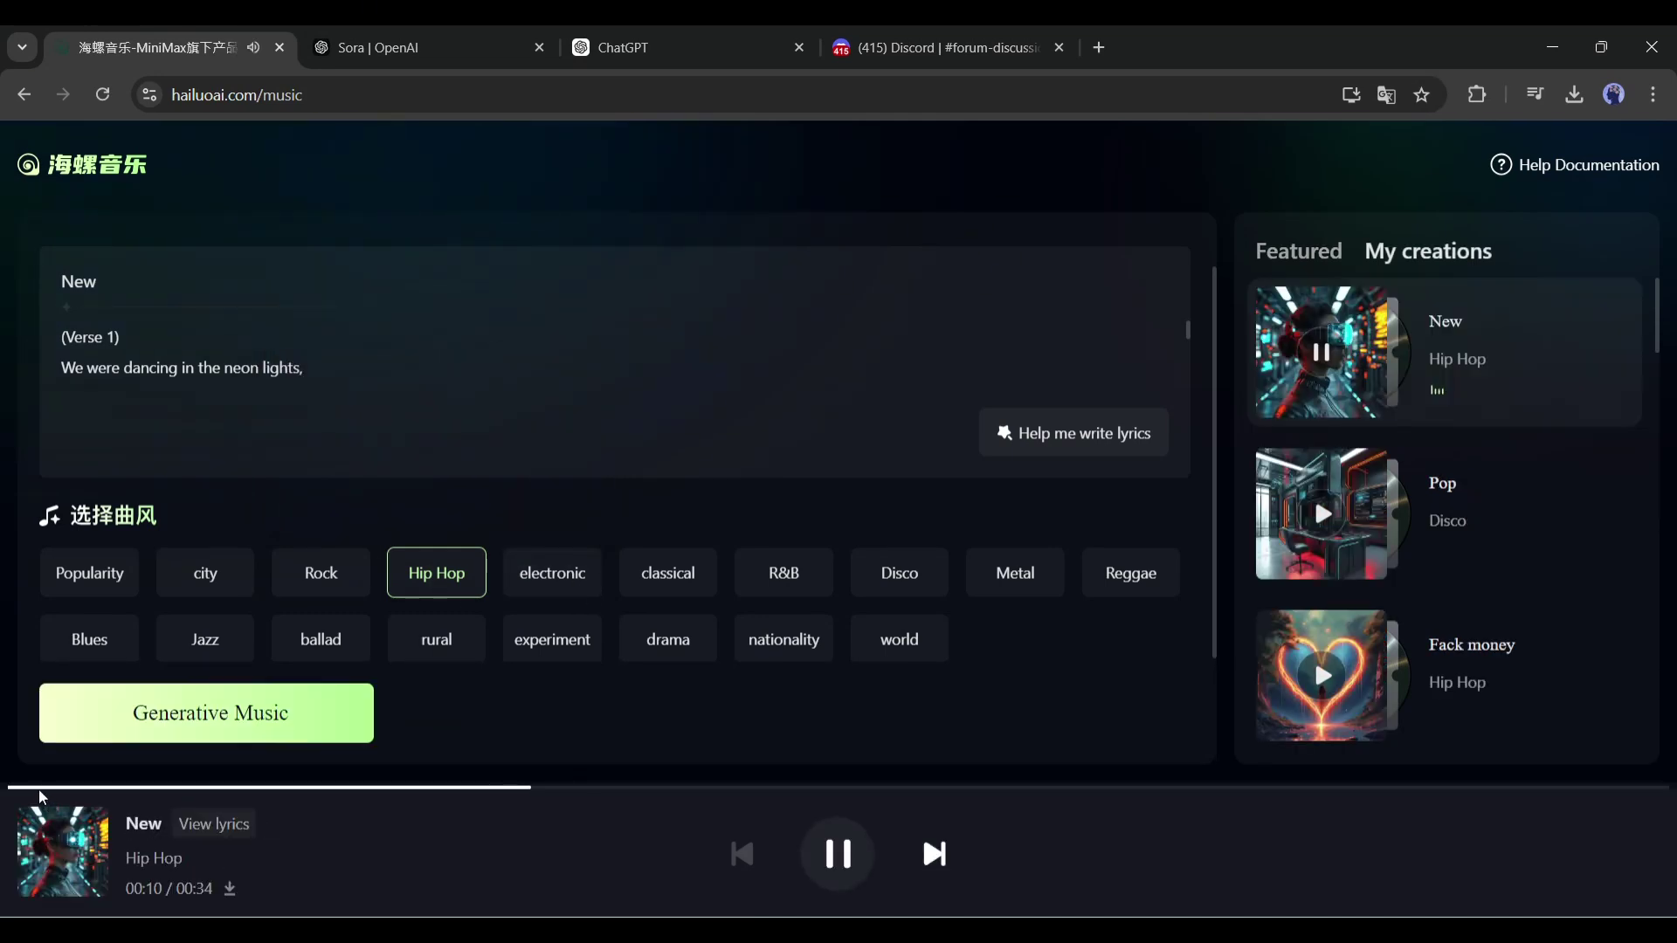
Replay the generated song 'New' from the start, then return to the home page
drag(578, 789, 3, 751)
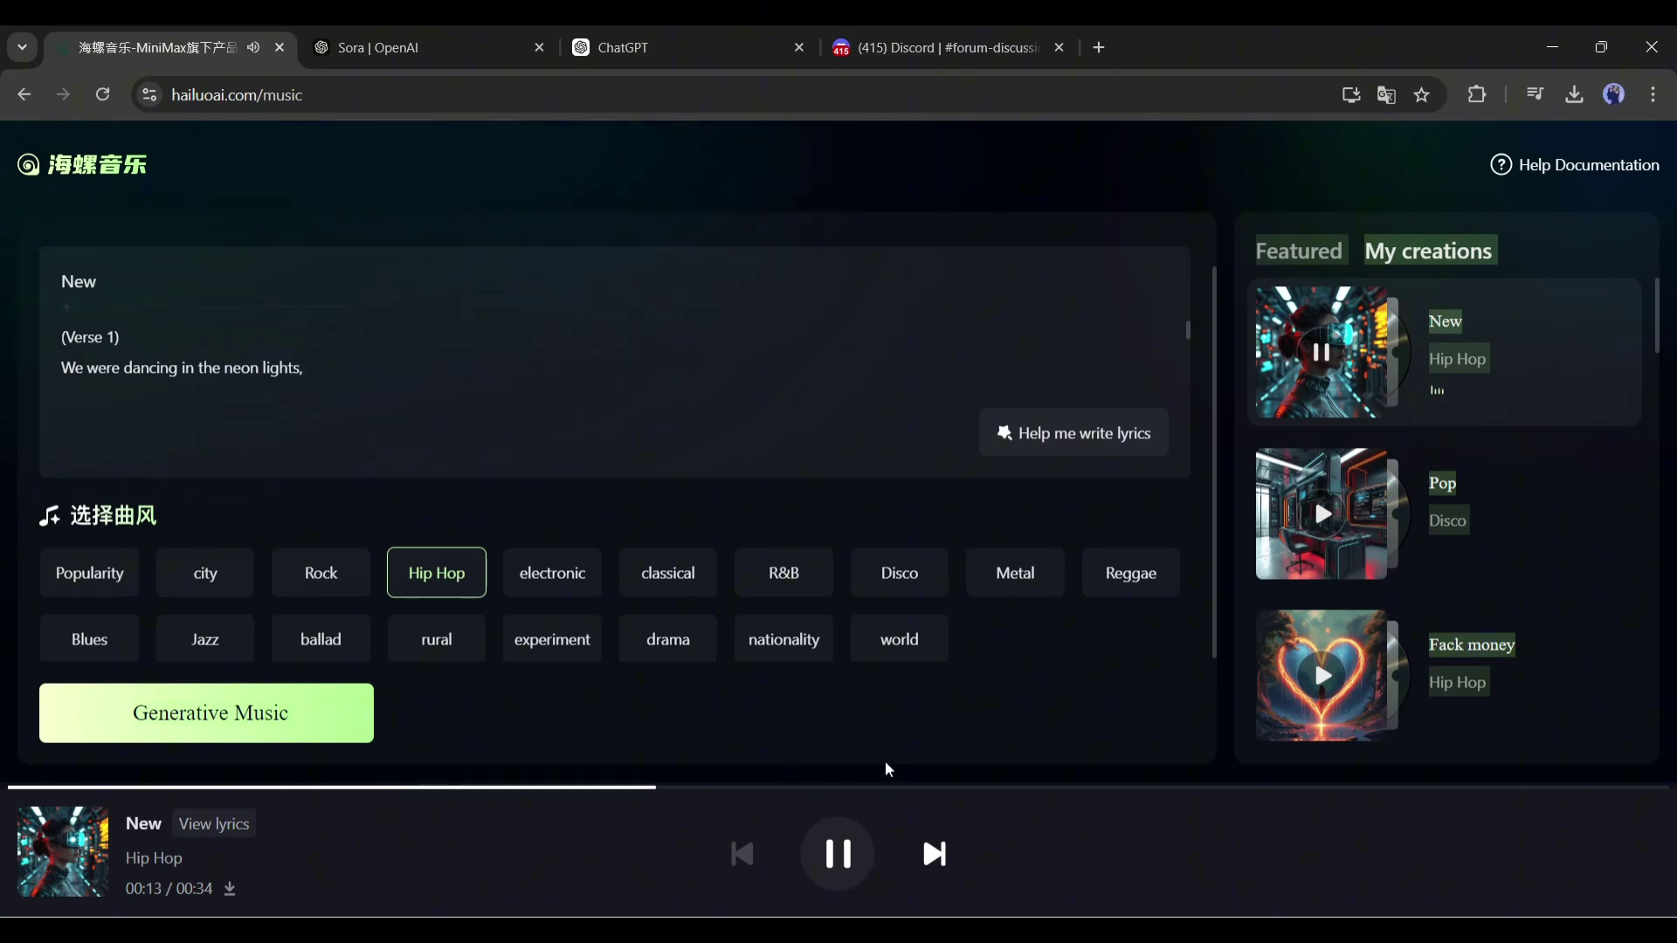
click(846, 855)
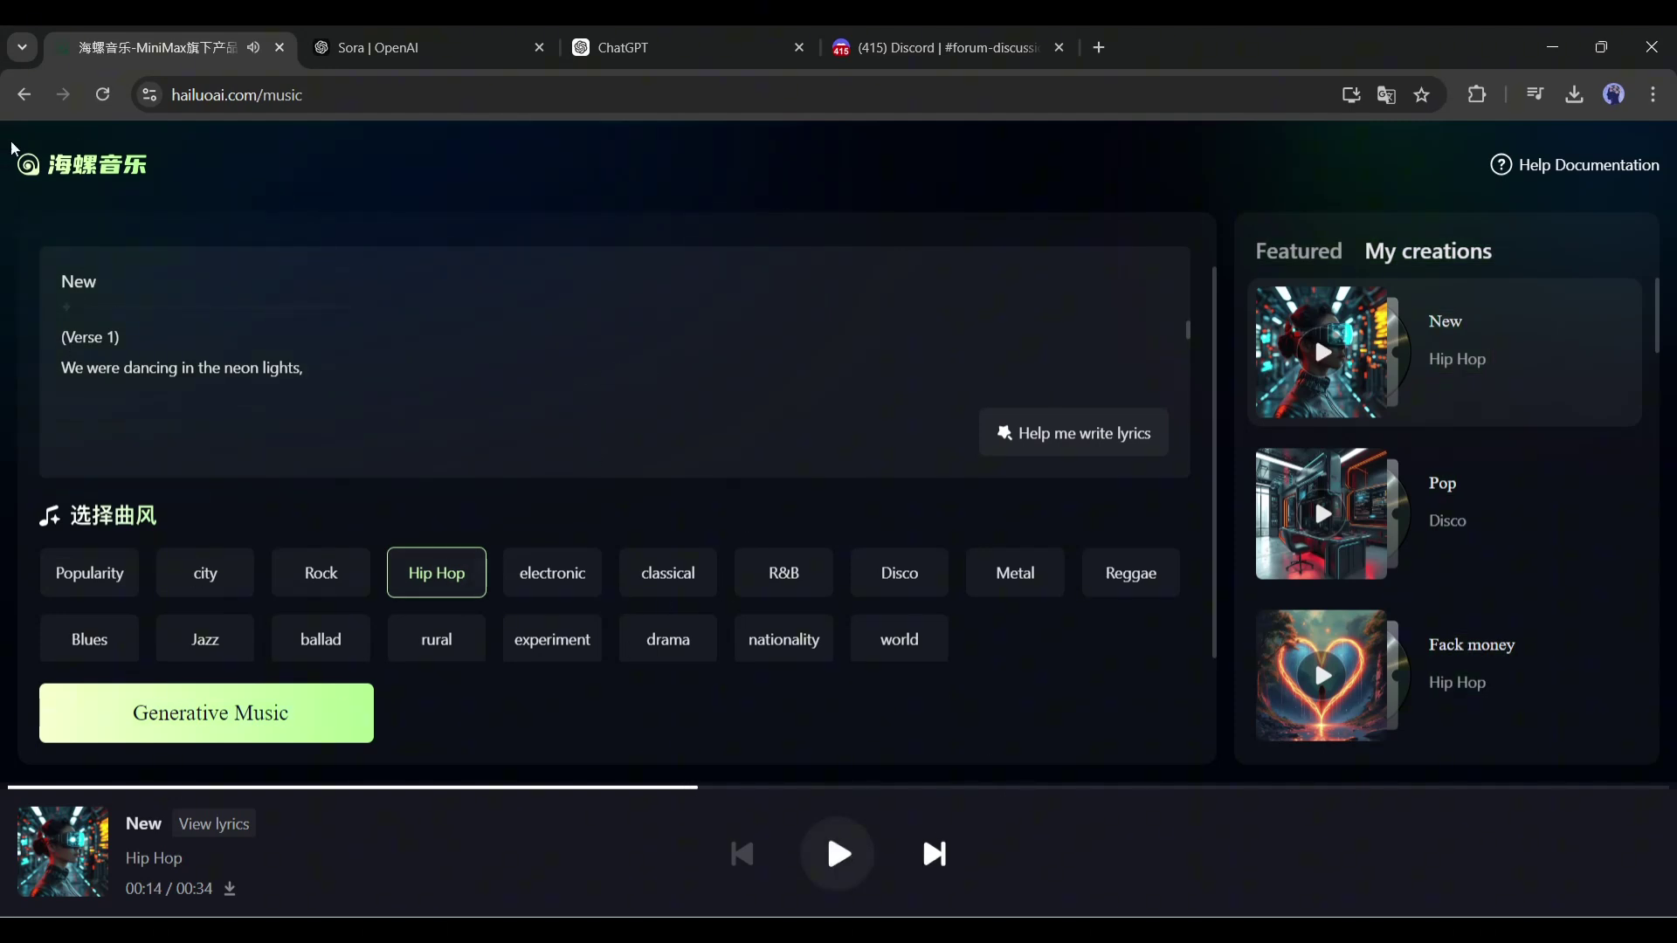
click(23, 105)
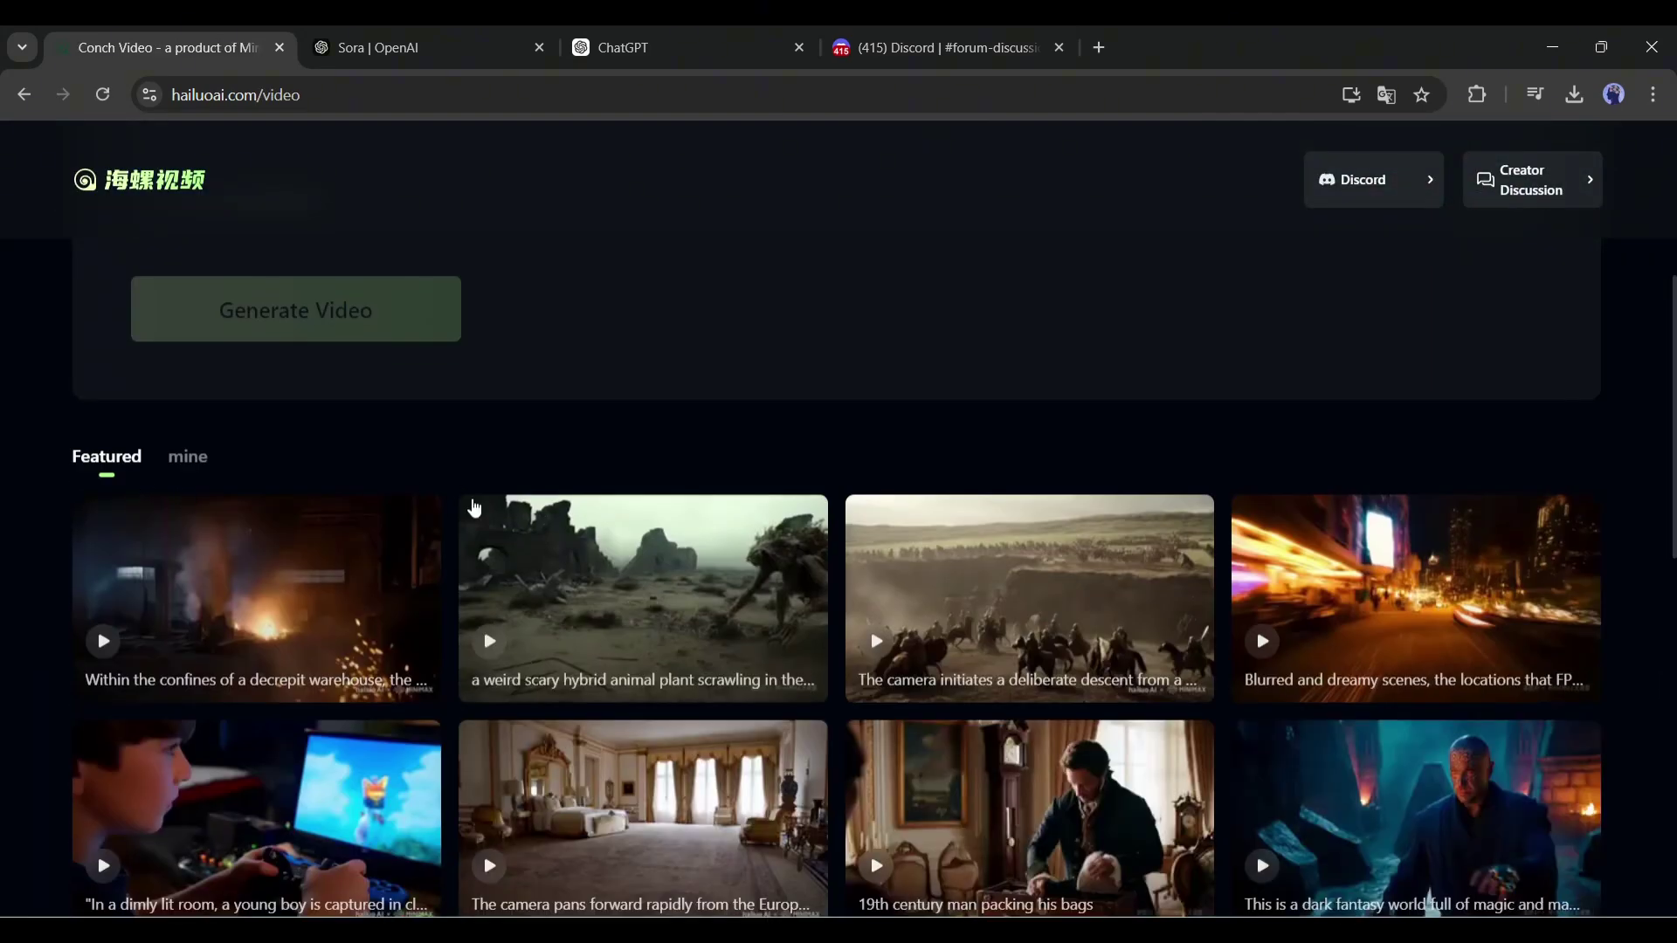
scroll(539, 519, down, 3)
scroll(430, 541, up, 5)
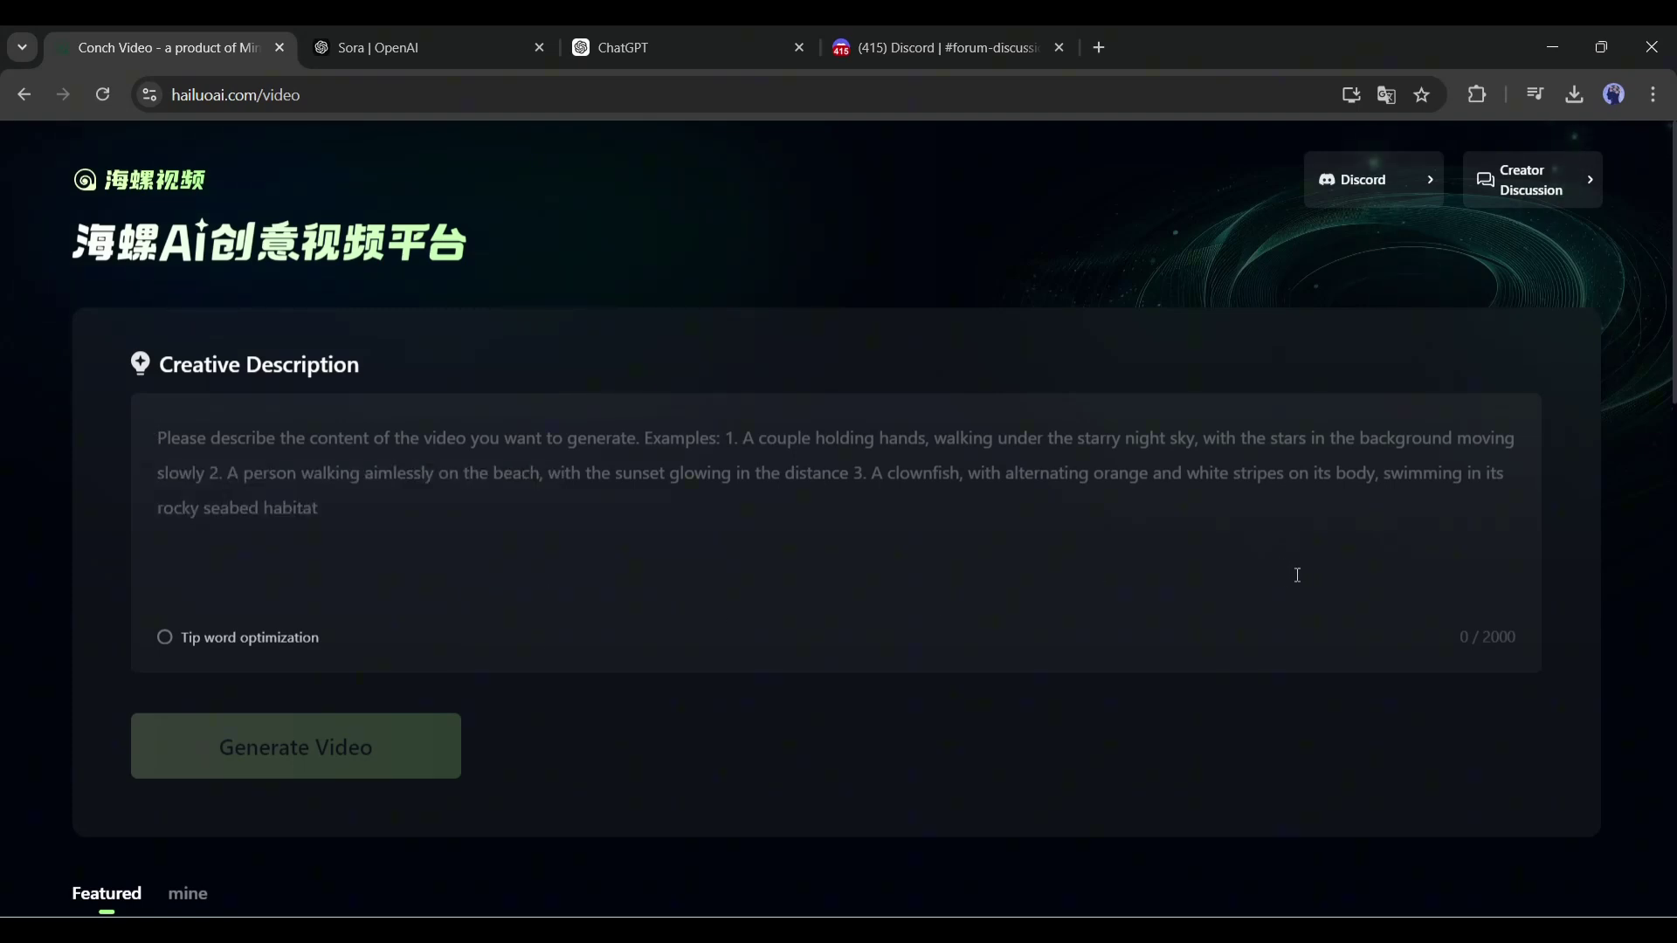
Focus the empty Creative Description box on the video creation page
click(1474, 642)
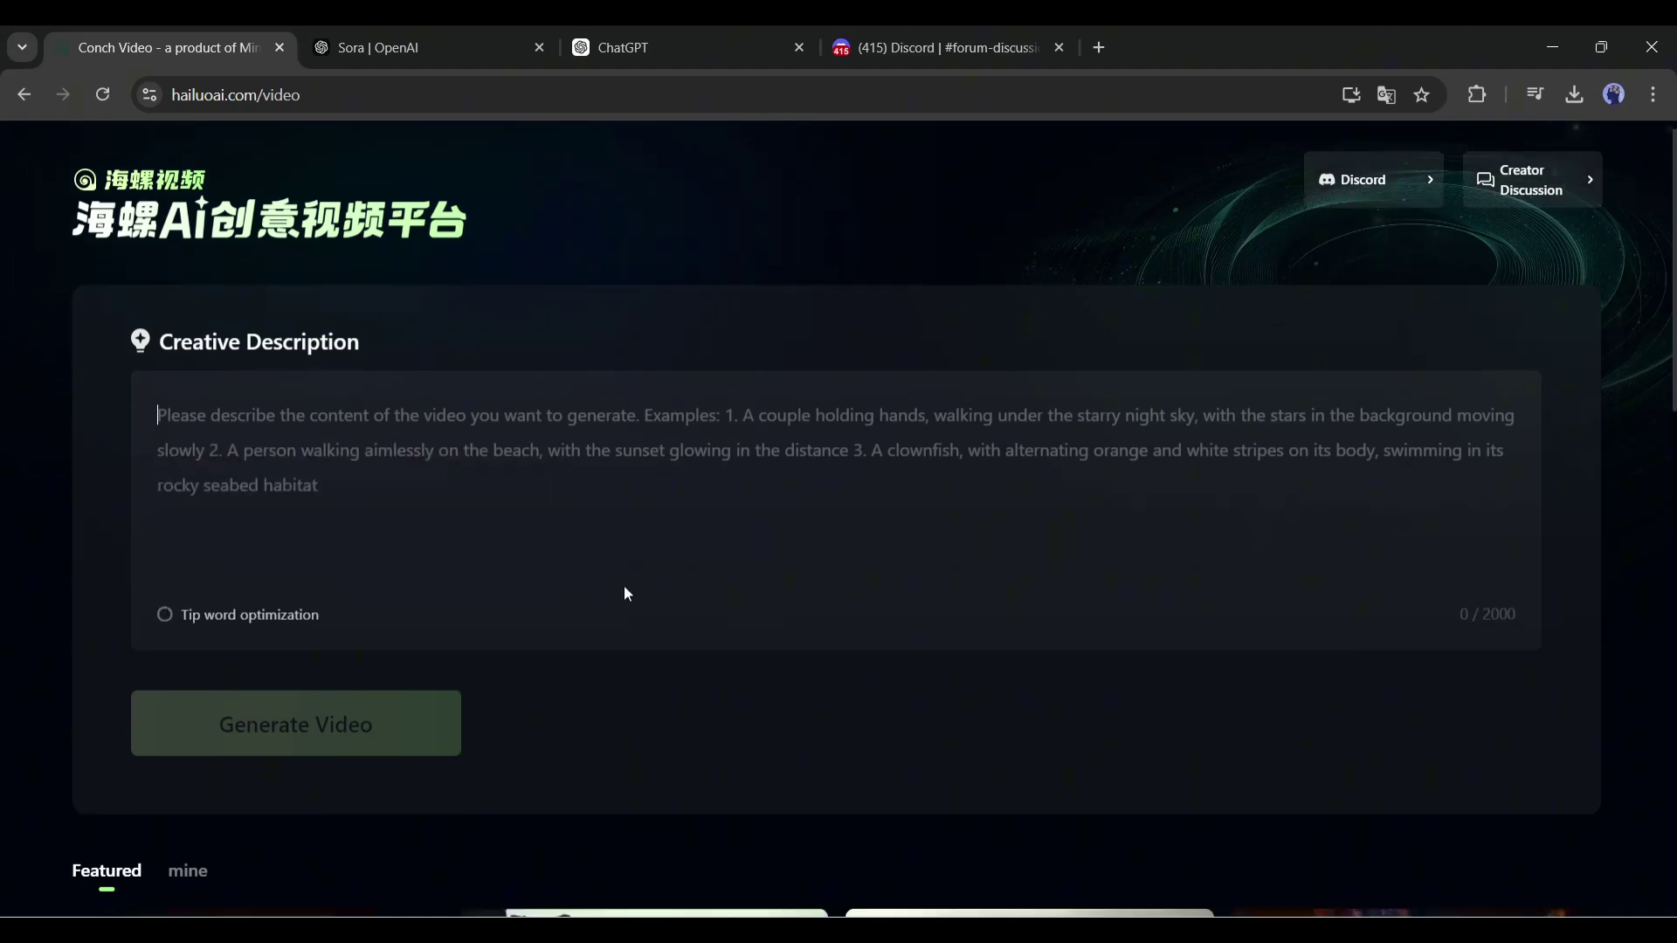
scroll(623, 585, down, 5)
scroll(566, 535, down, 3)
scroll(566, 535, down, 2)
scroll(566, 534, down, 2)
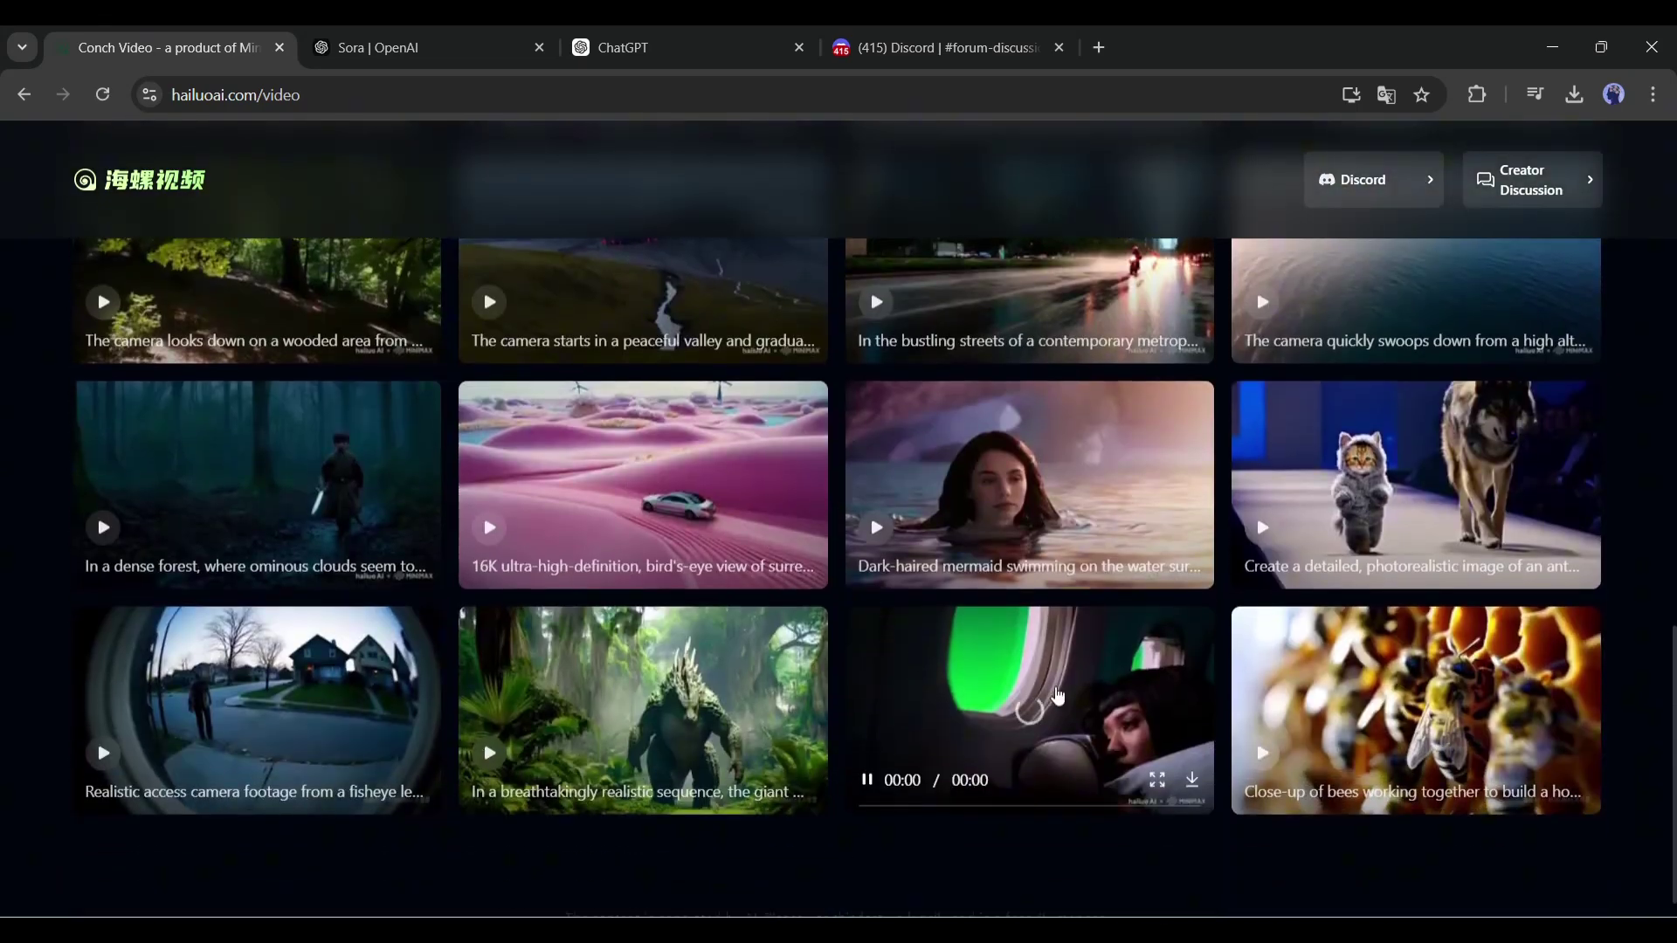
scroll(786, 603, up, 4)
scroll(1028, 683, up, 3)
scroll(1029, 683, up, 2)
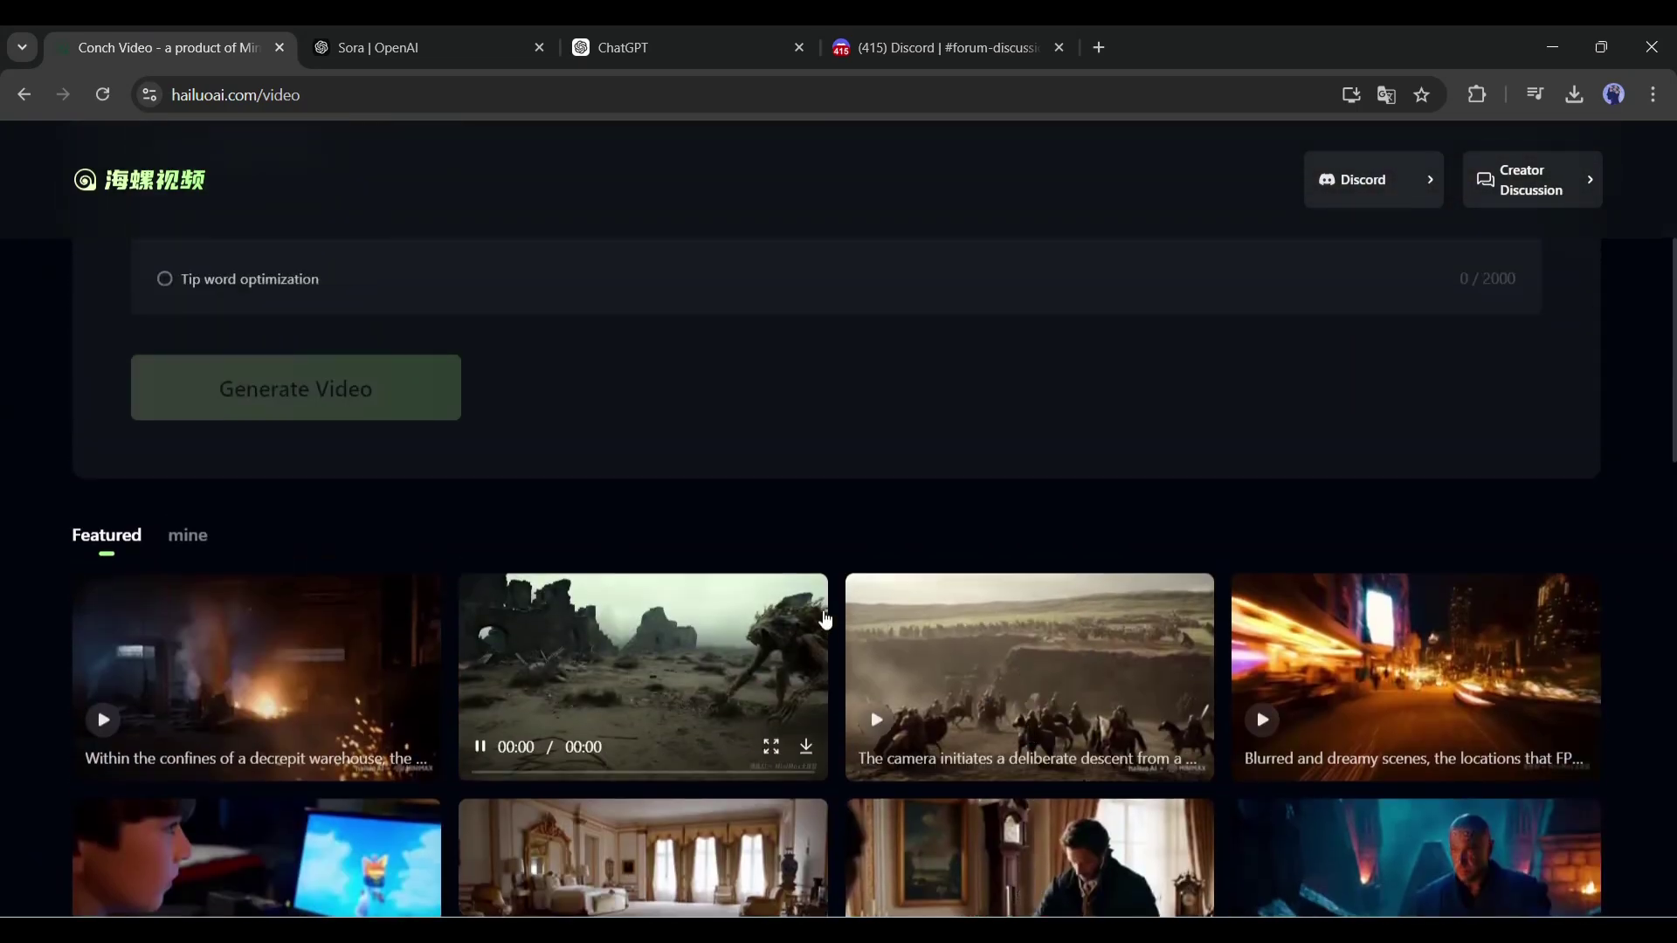
scroll(687, 611, down, 1)
View the scary animal-plant creature video and select its creative description
click(673, 551)
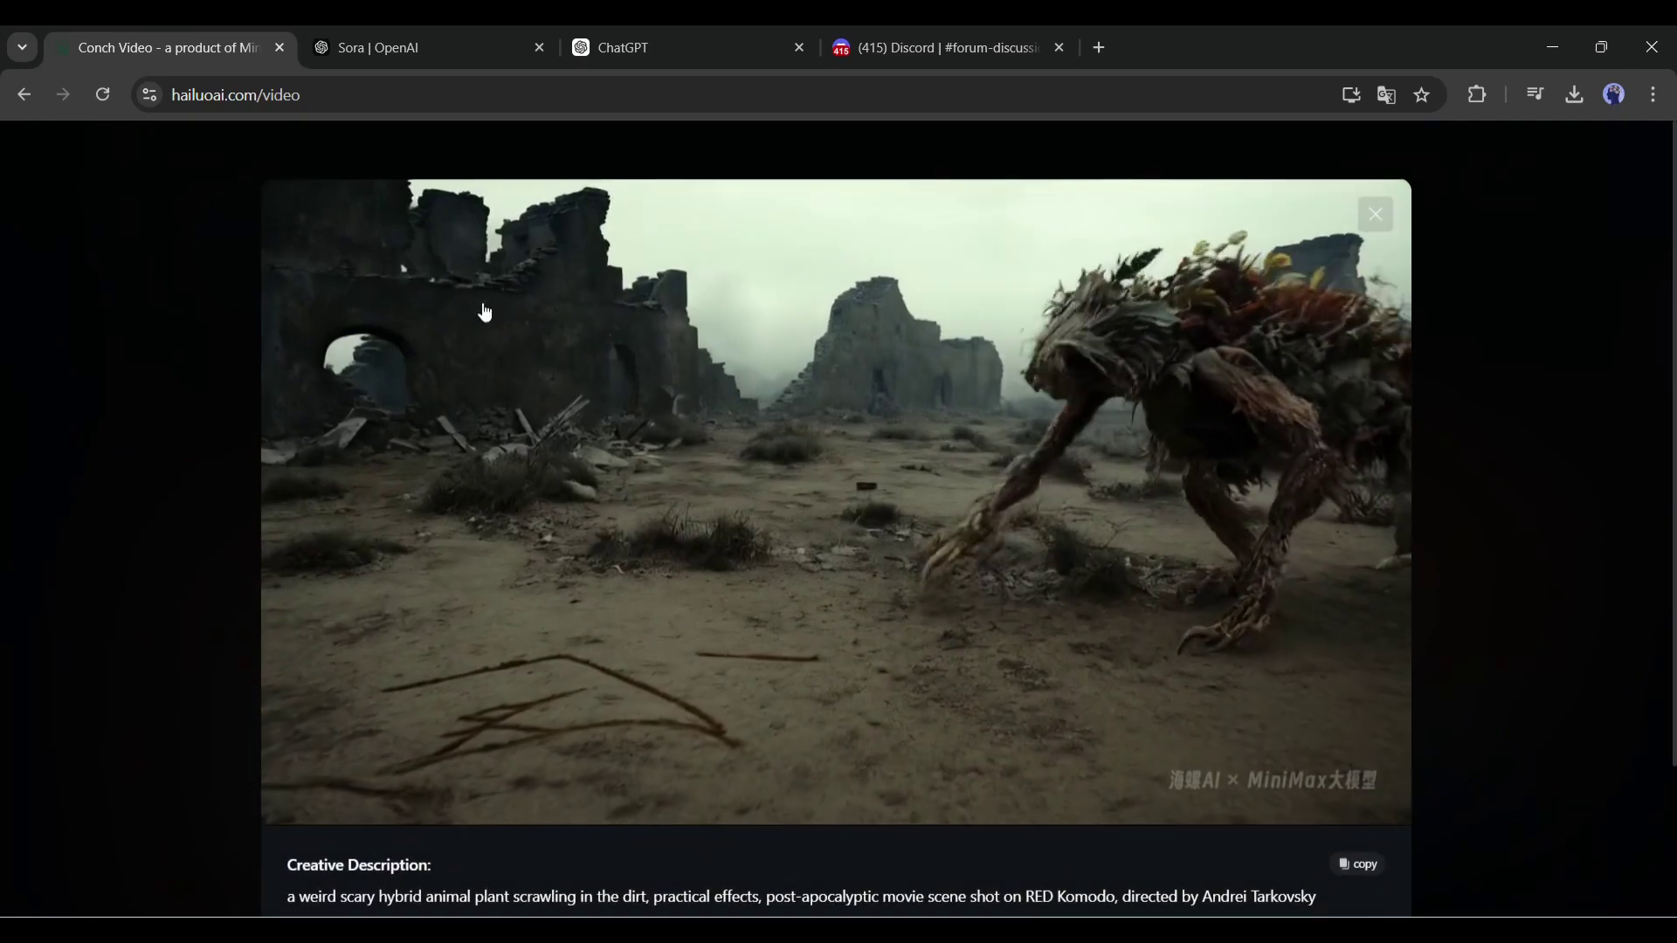
scroll(400, 639, up, 1)
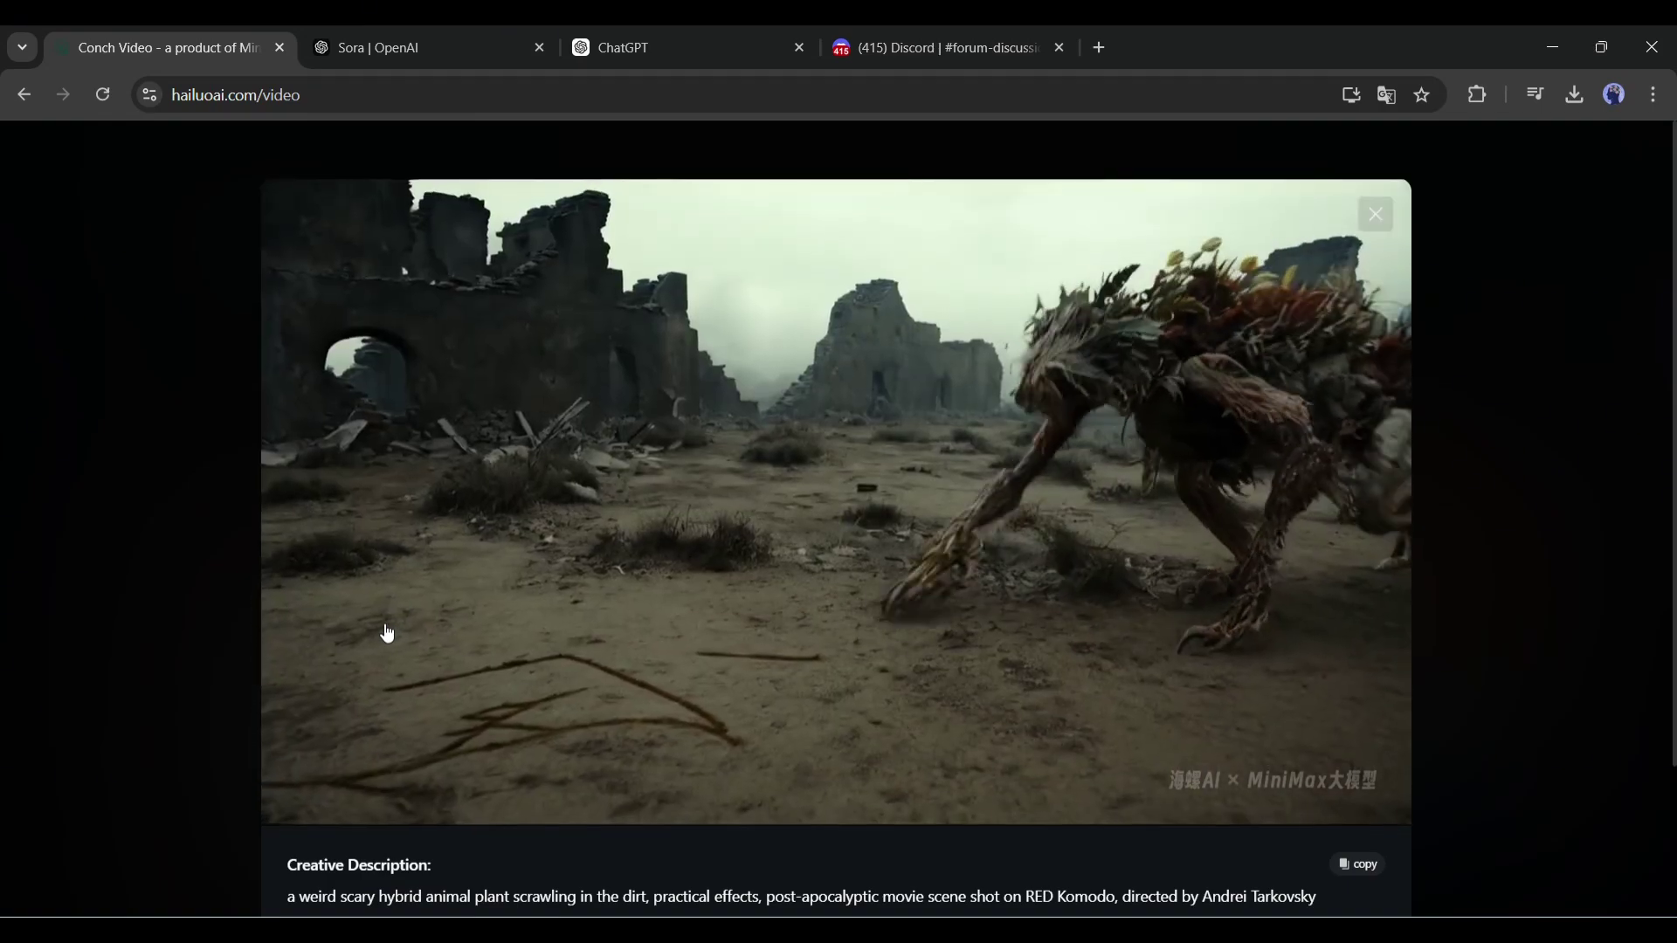
scroll(525, 656, down, 2)
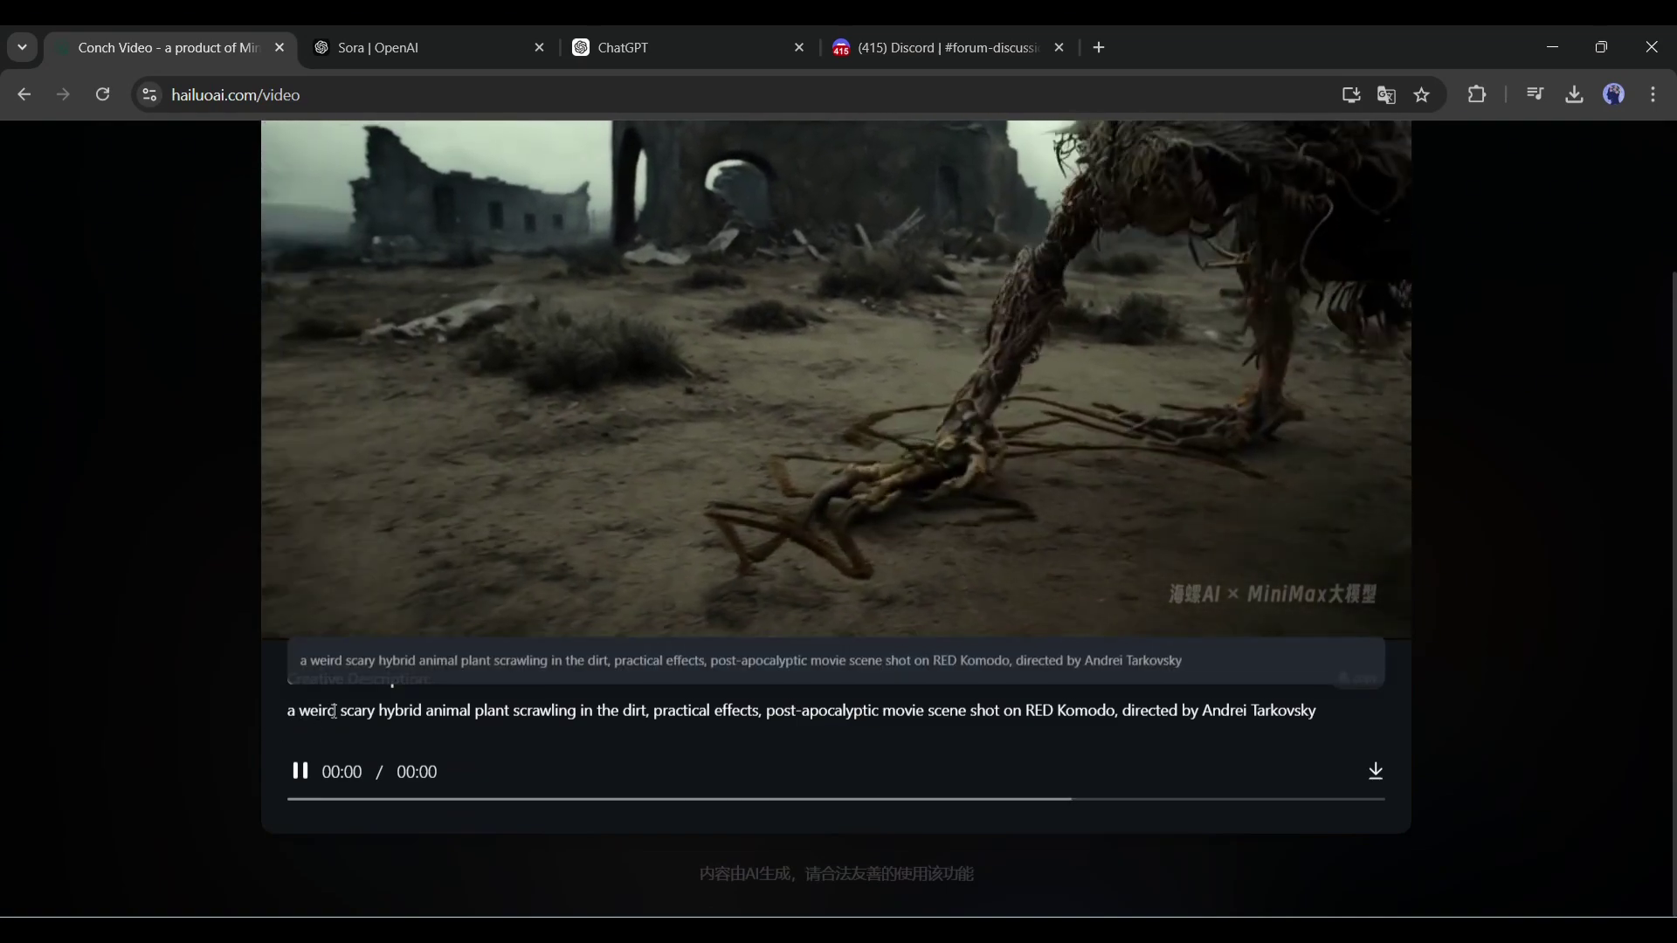
drag(299, 711, 1003, 711)
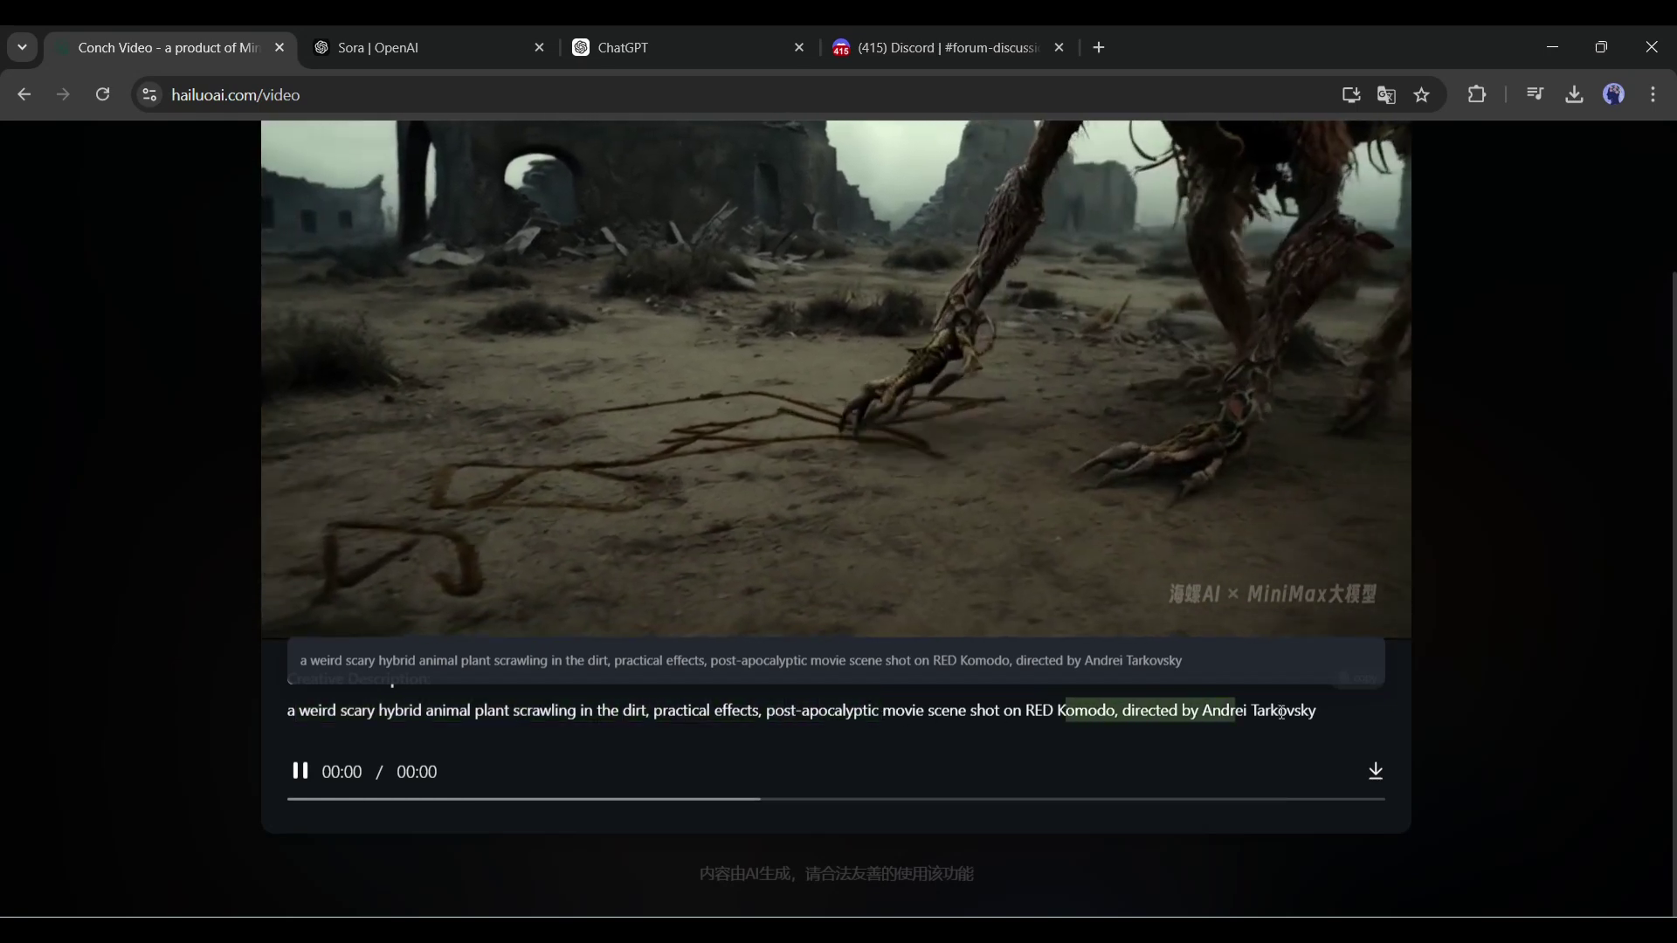
scroll(1025, 651, up, 2)
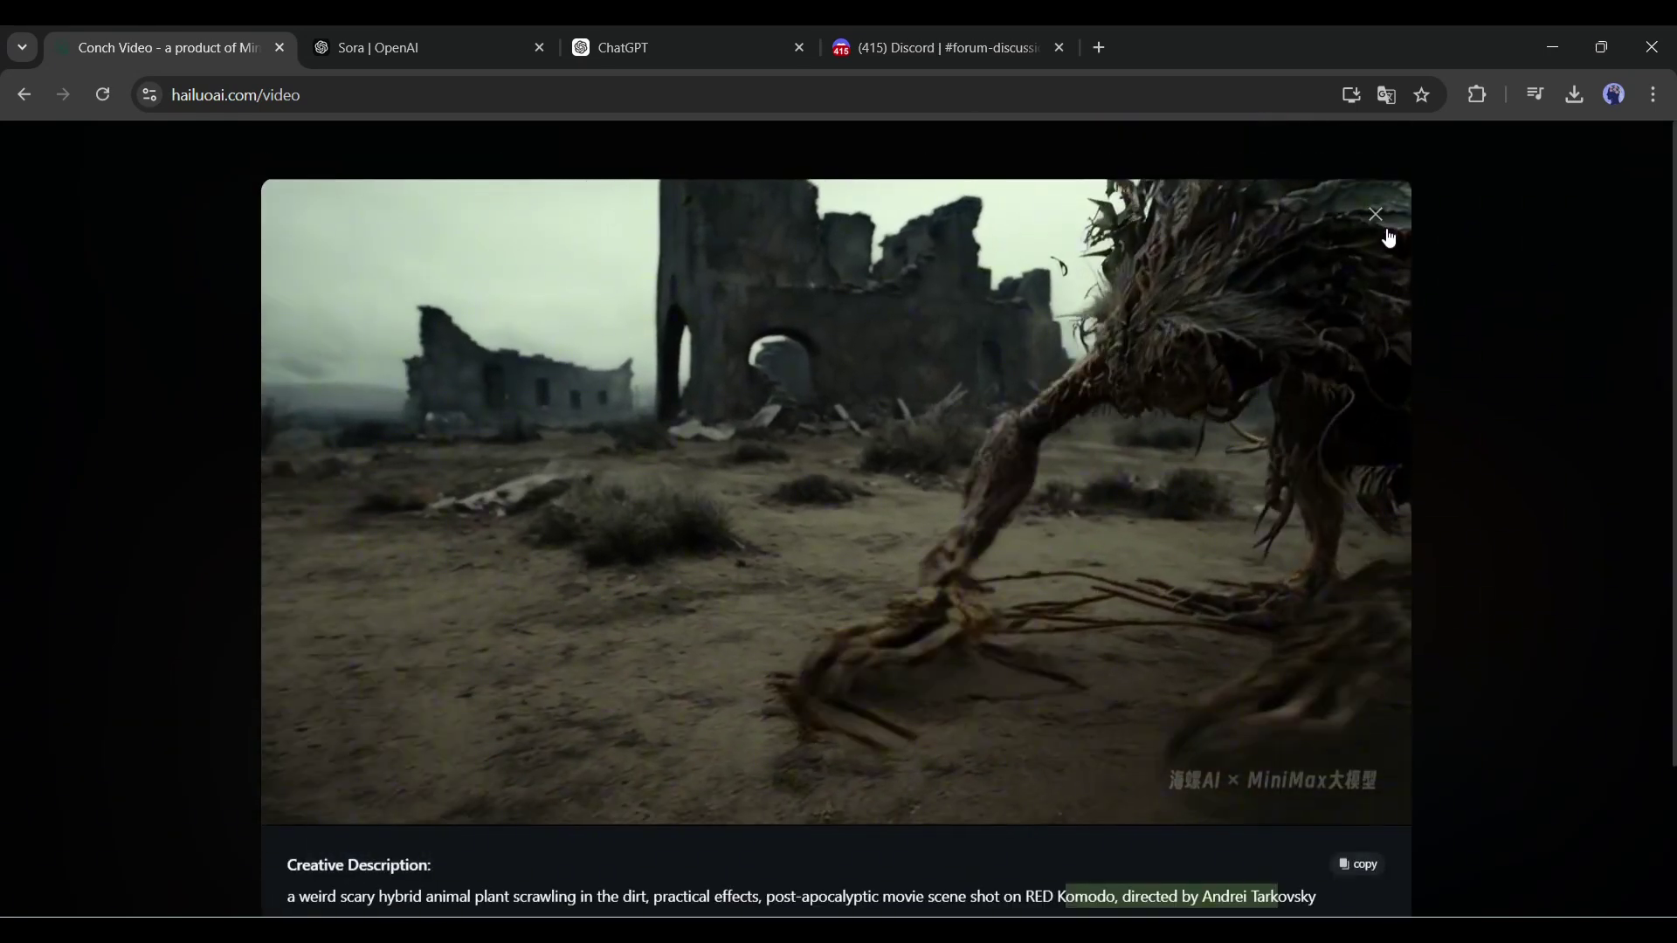
click(1375, 213)
Open the horsemen battlefield video and copy its creative description
click(1011, 559)
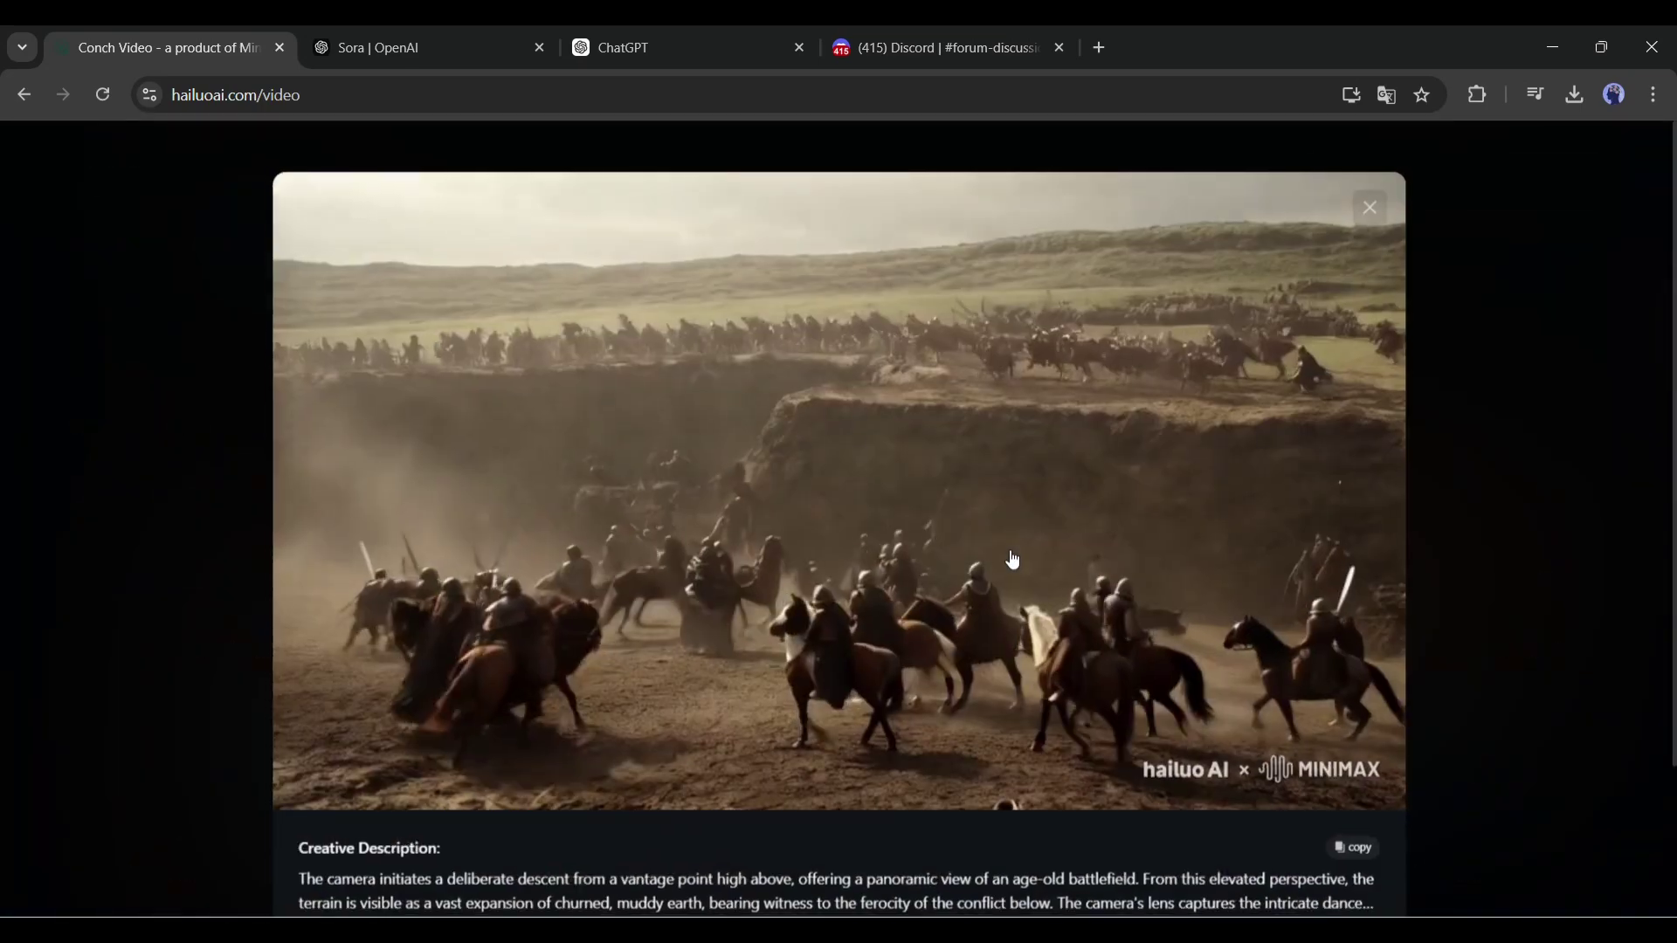
scroll(619, 655, down, 1)
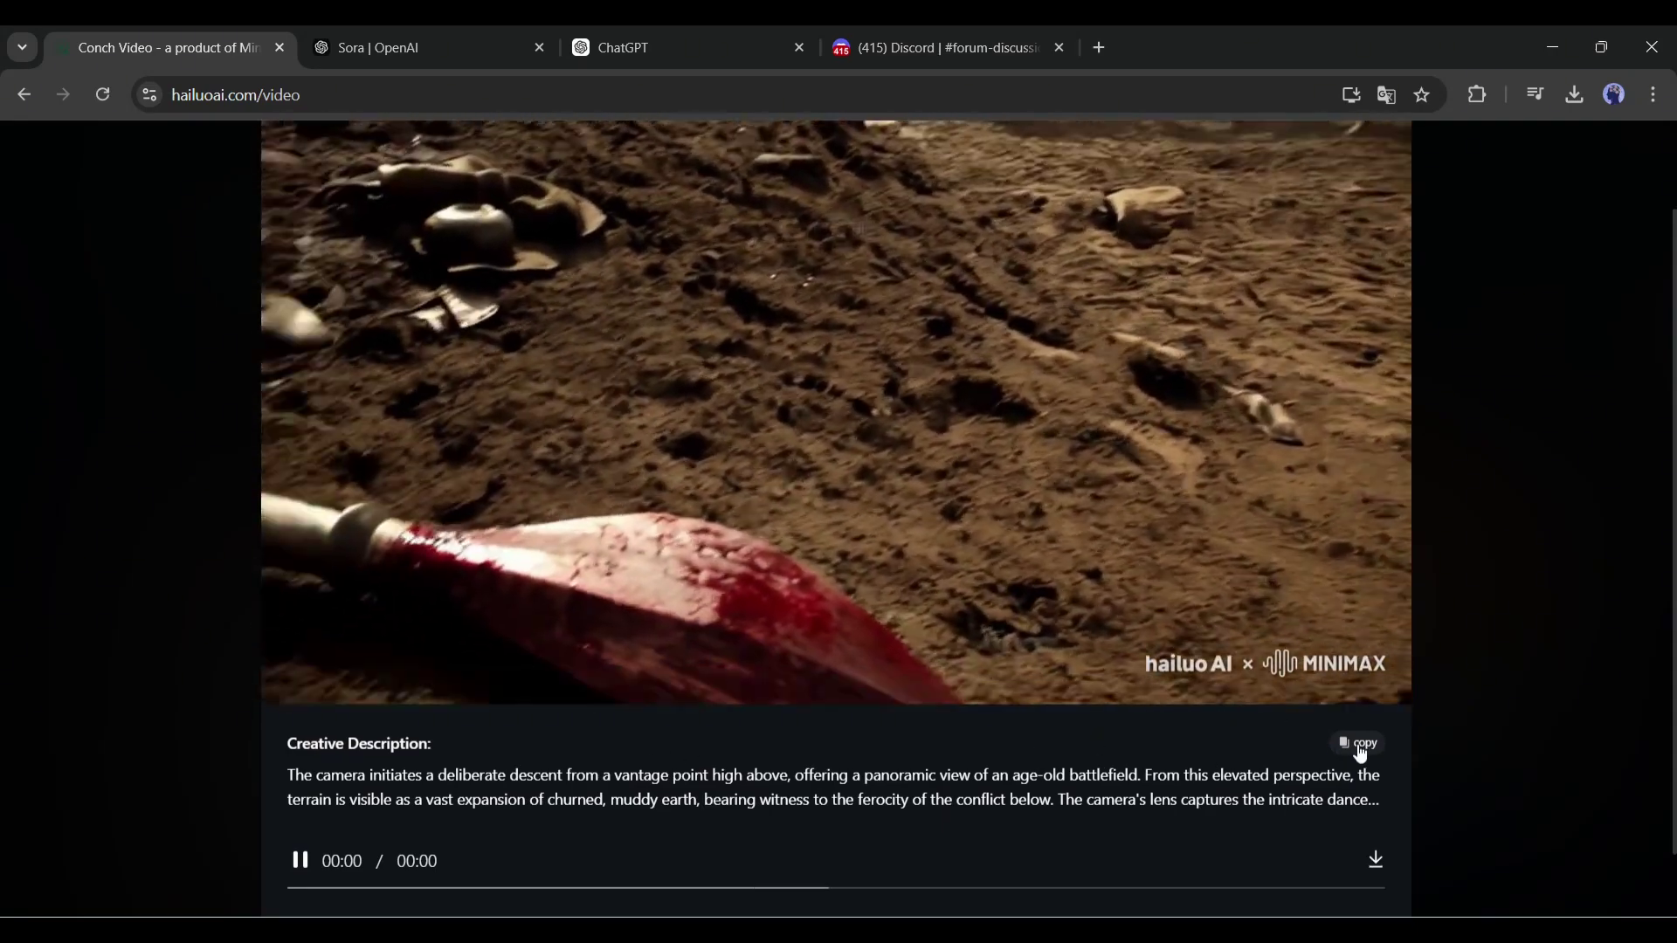
click(1361, 746)
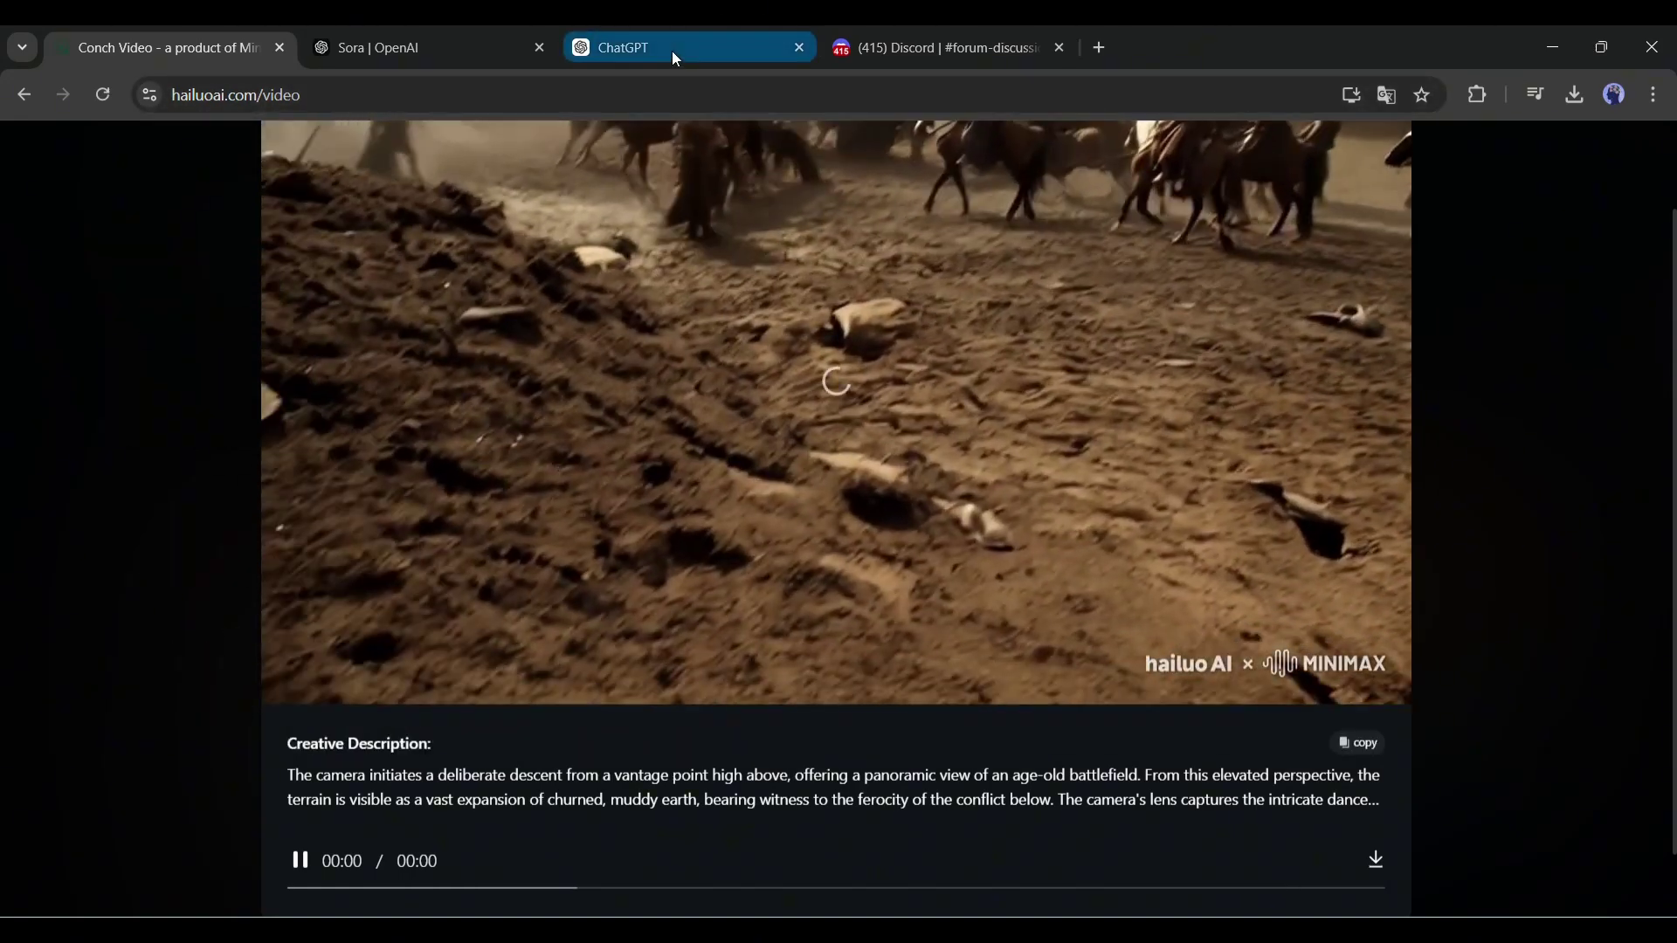
Paste the prompt-engineer instructions into a new ChatGPT message and check the Discord prompt guide
click(672, 51)
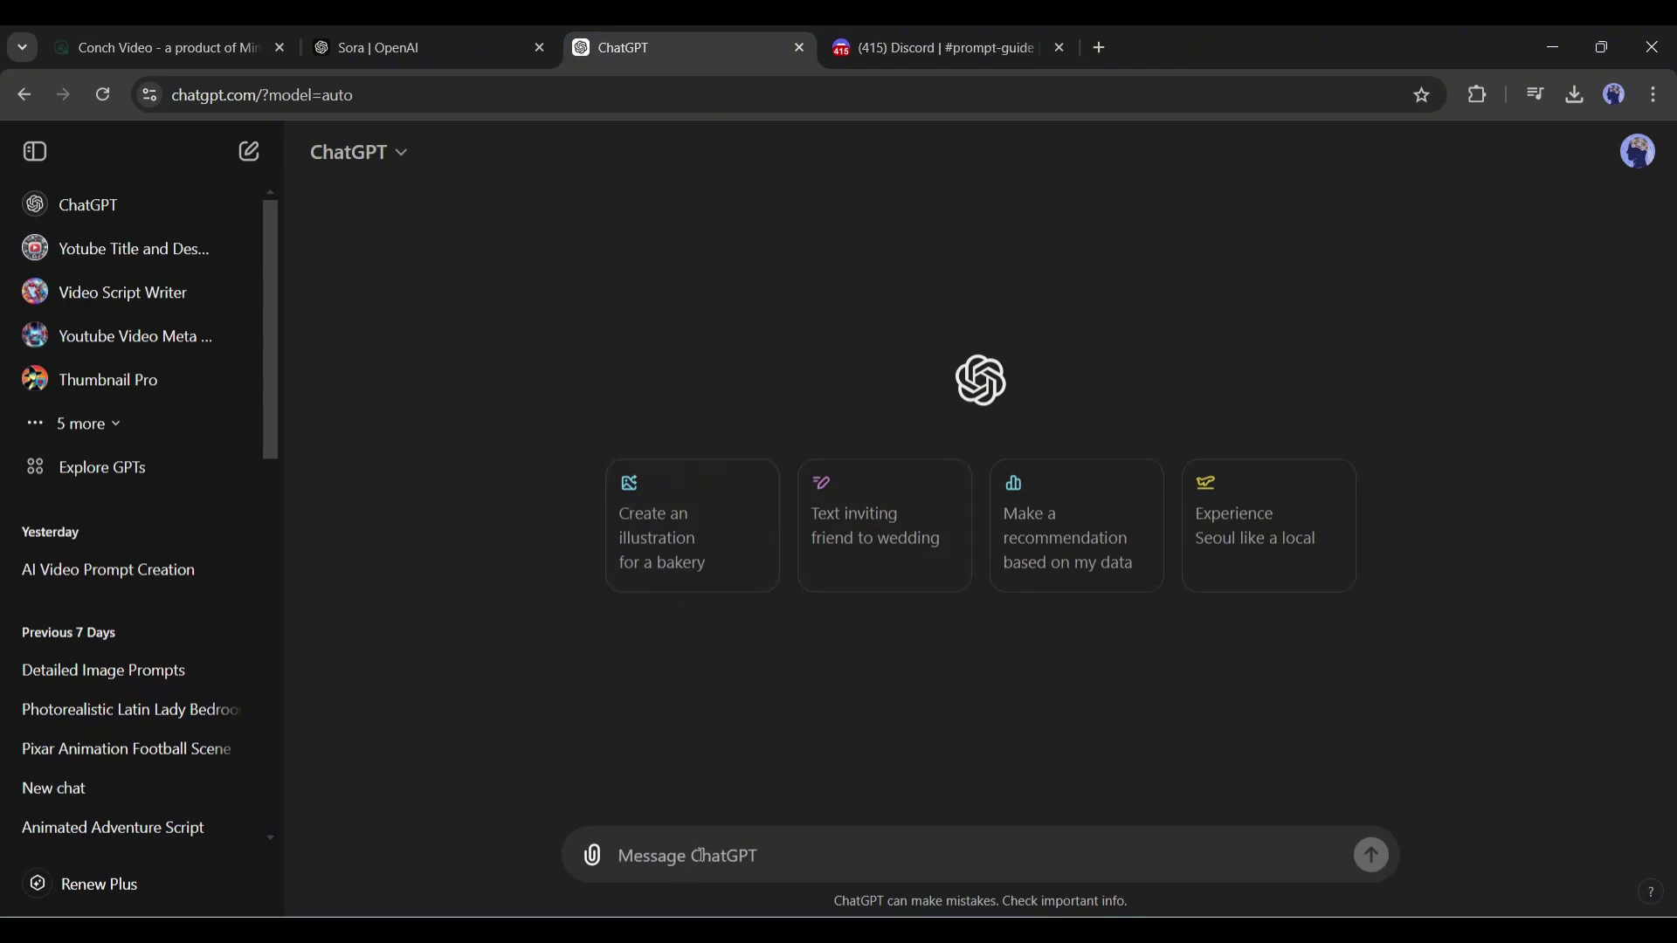
key(ctrl+v)
scroll(867, 787, down, 3)
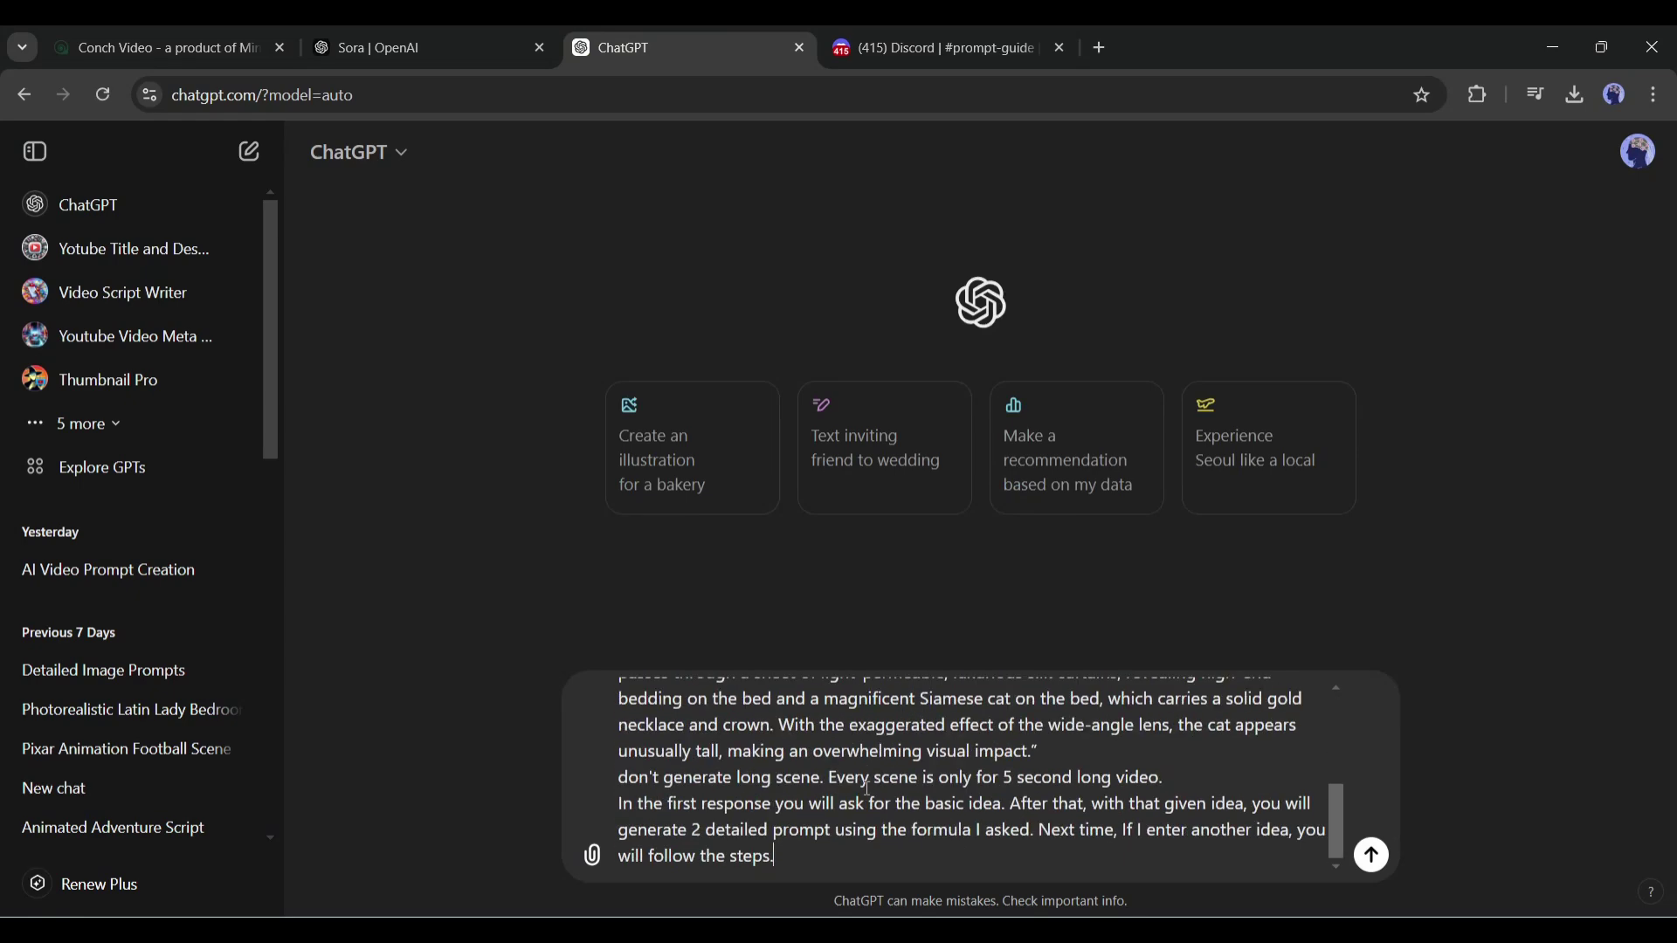
scroll(867, 789, up, 2)
scroll(820, 804, up, 3)
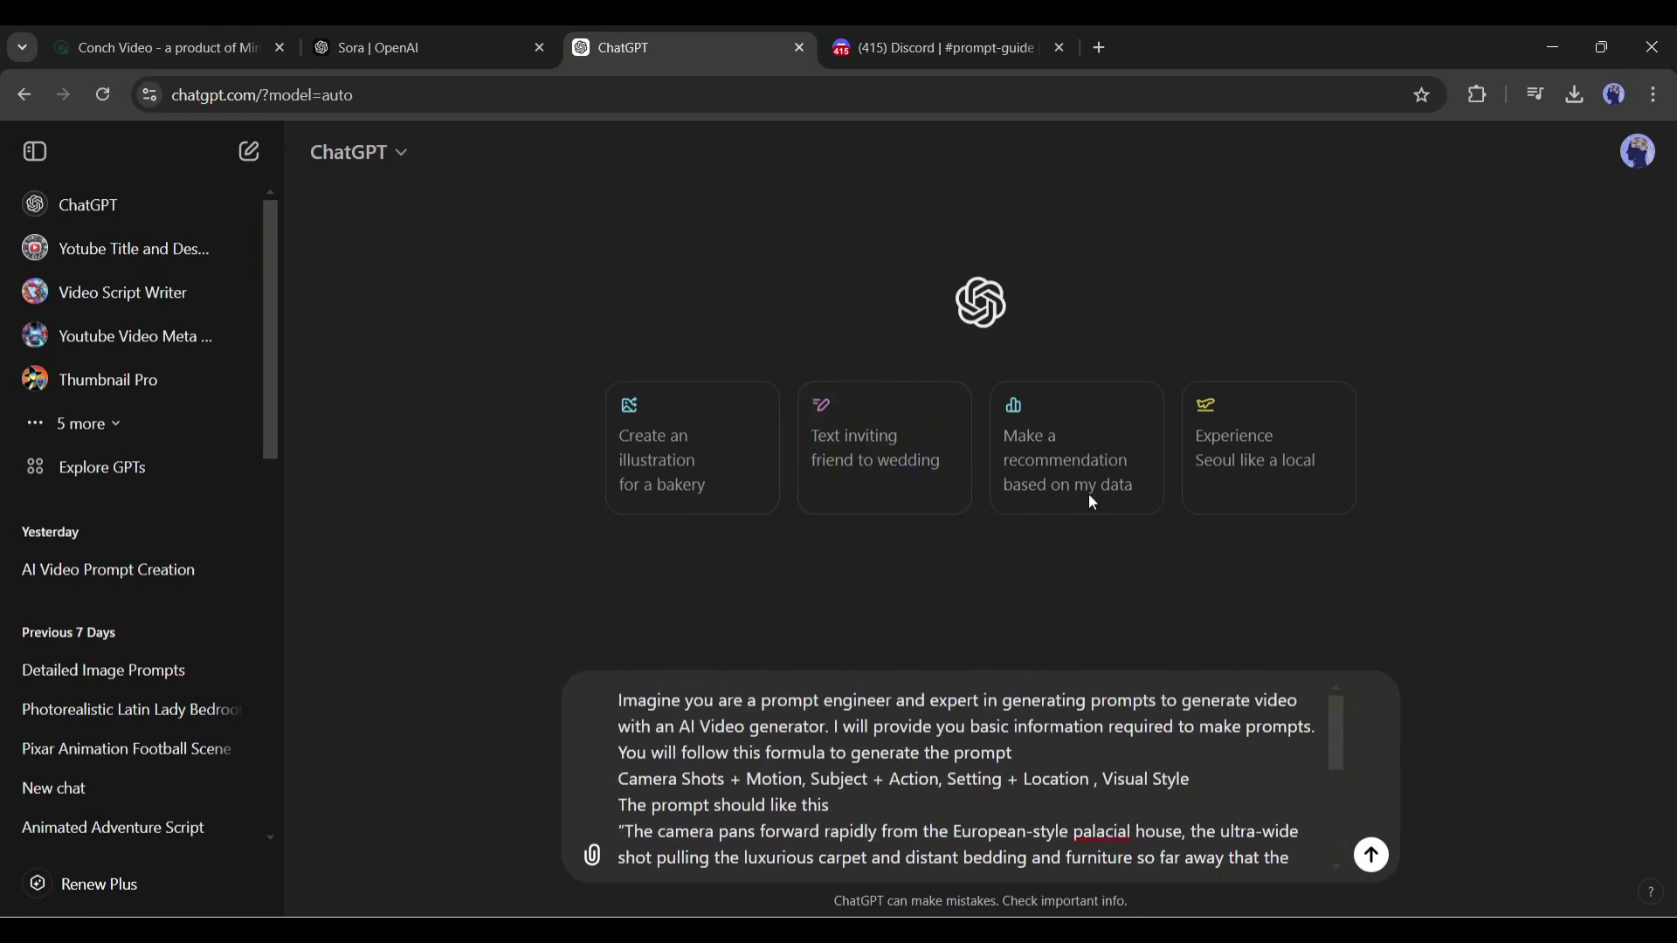
click(944, 47)
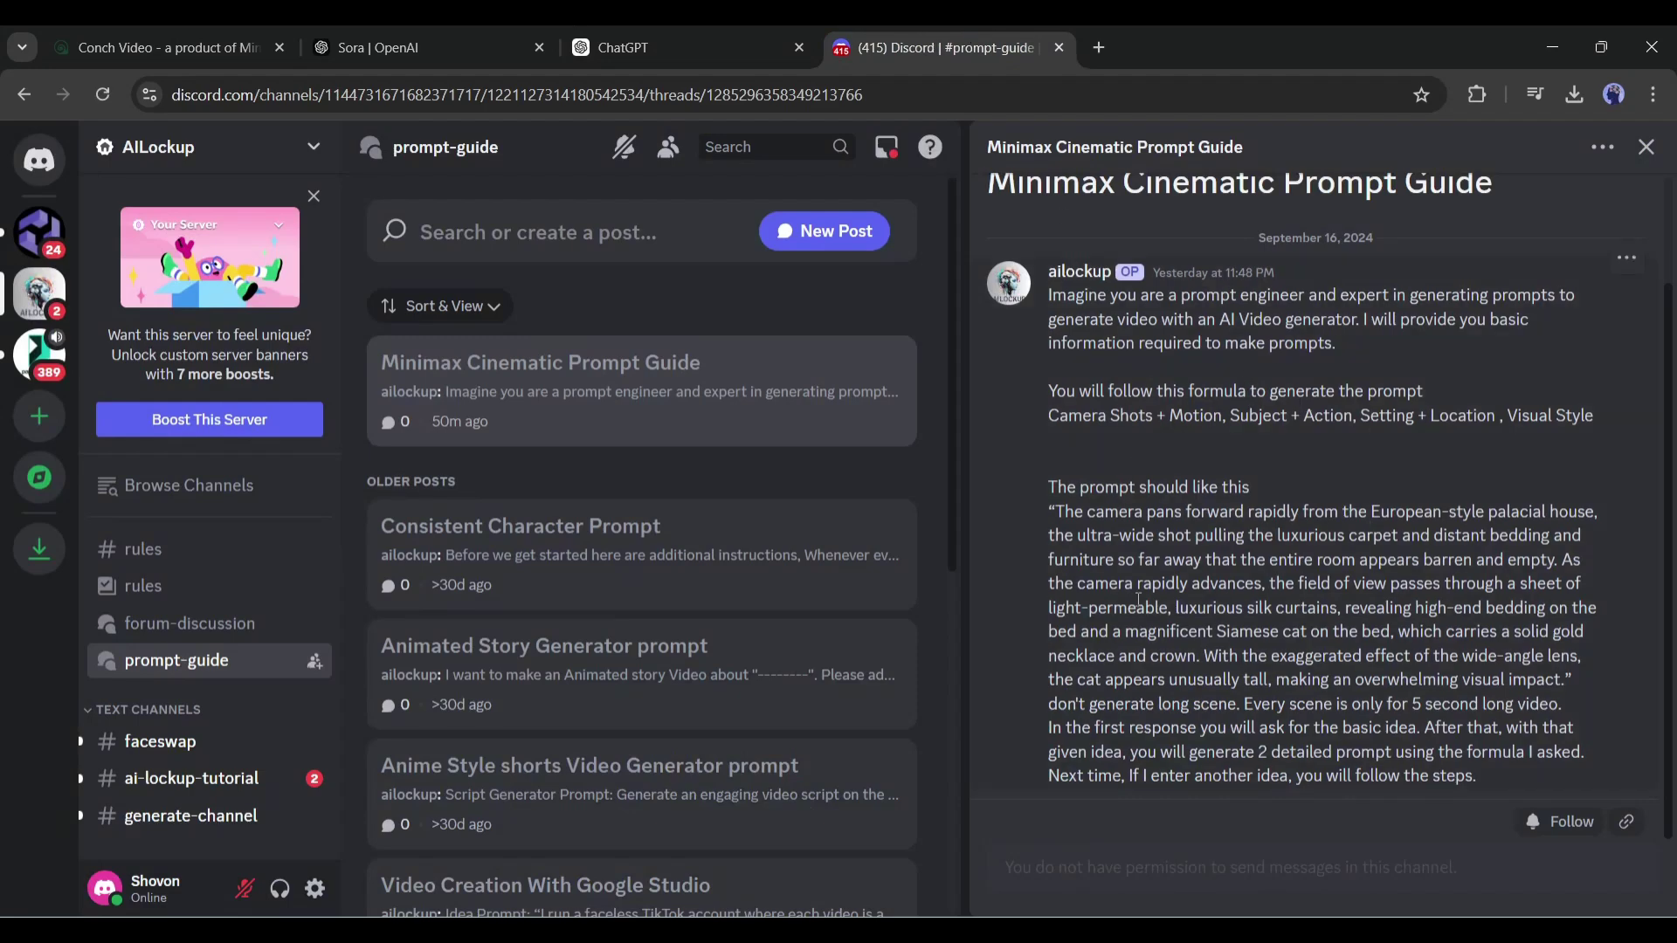
Return from the Discord guide to ChatGPT with the instructions sent
key(ctrl+shift+Tab)
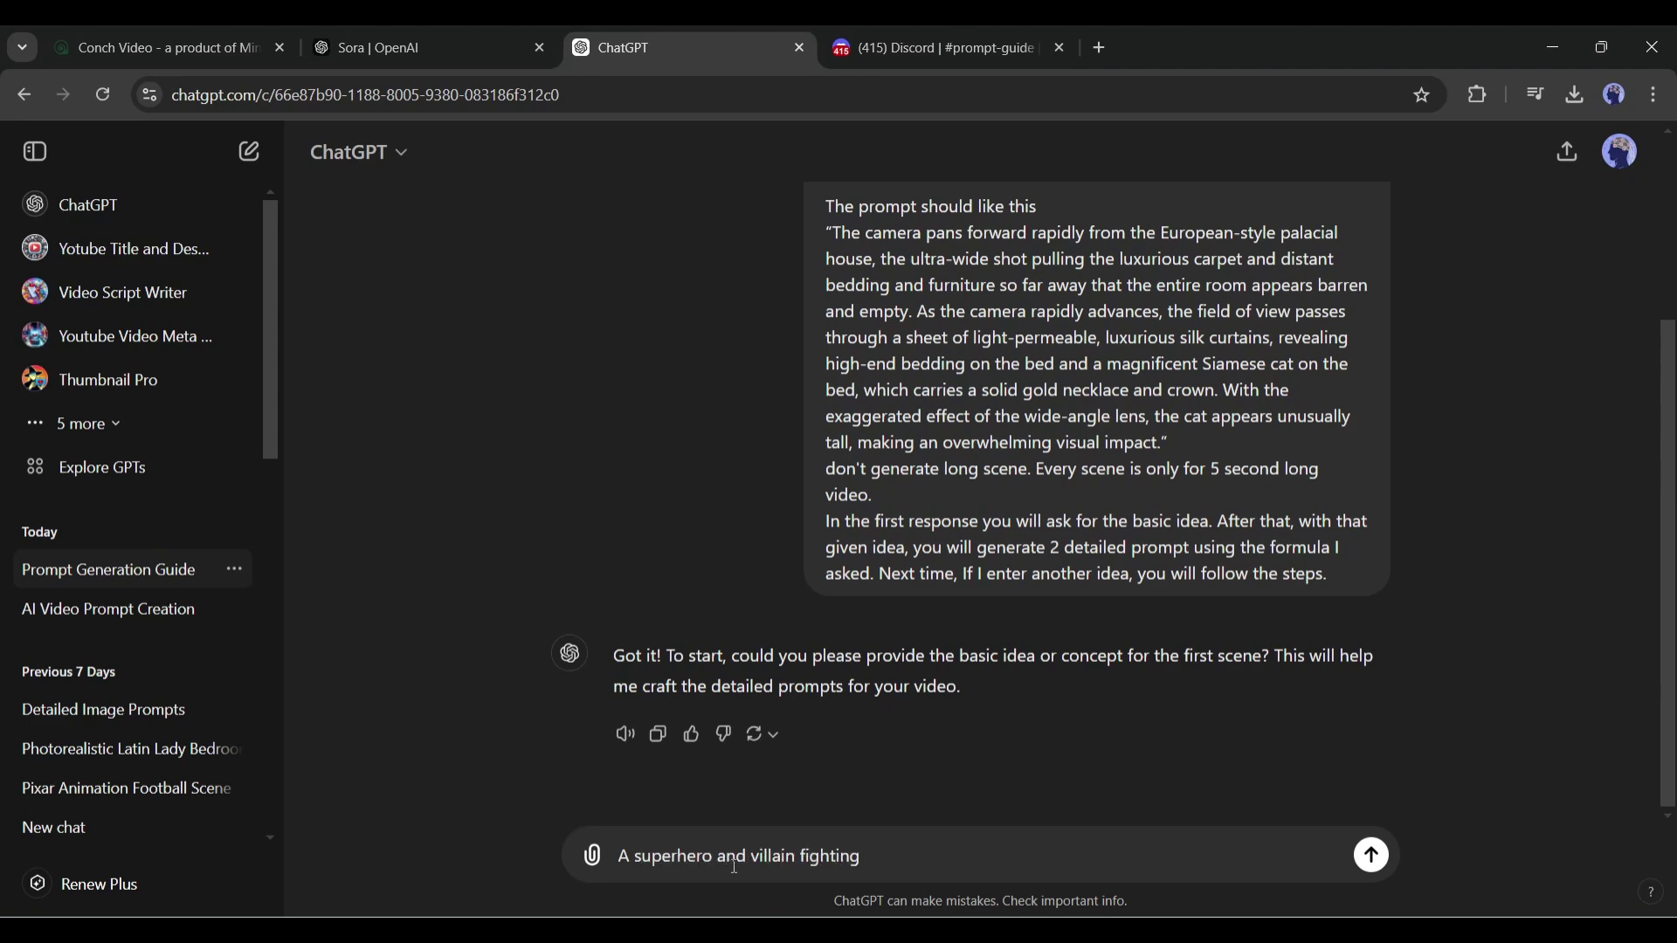
Send the superhero-versus-villain fight idea and select ChatGPT's Prompt 1 paragraph
key(Return)
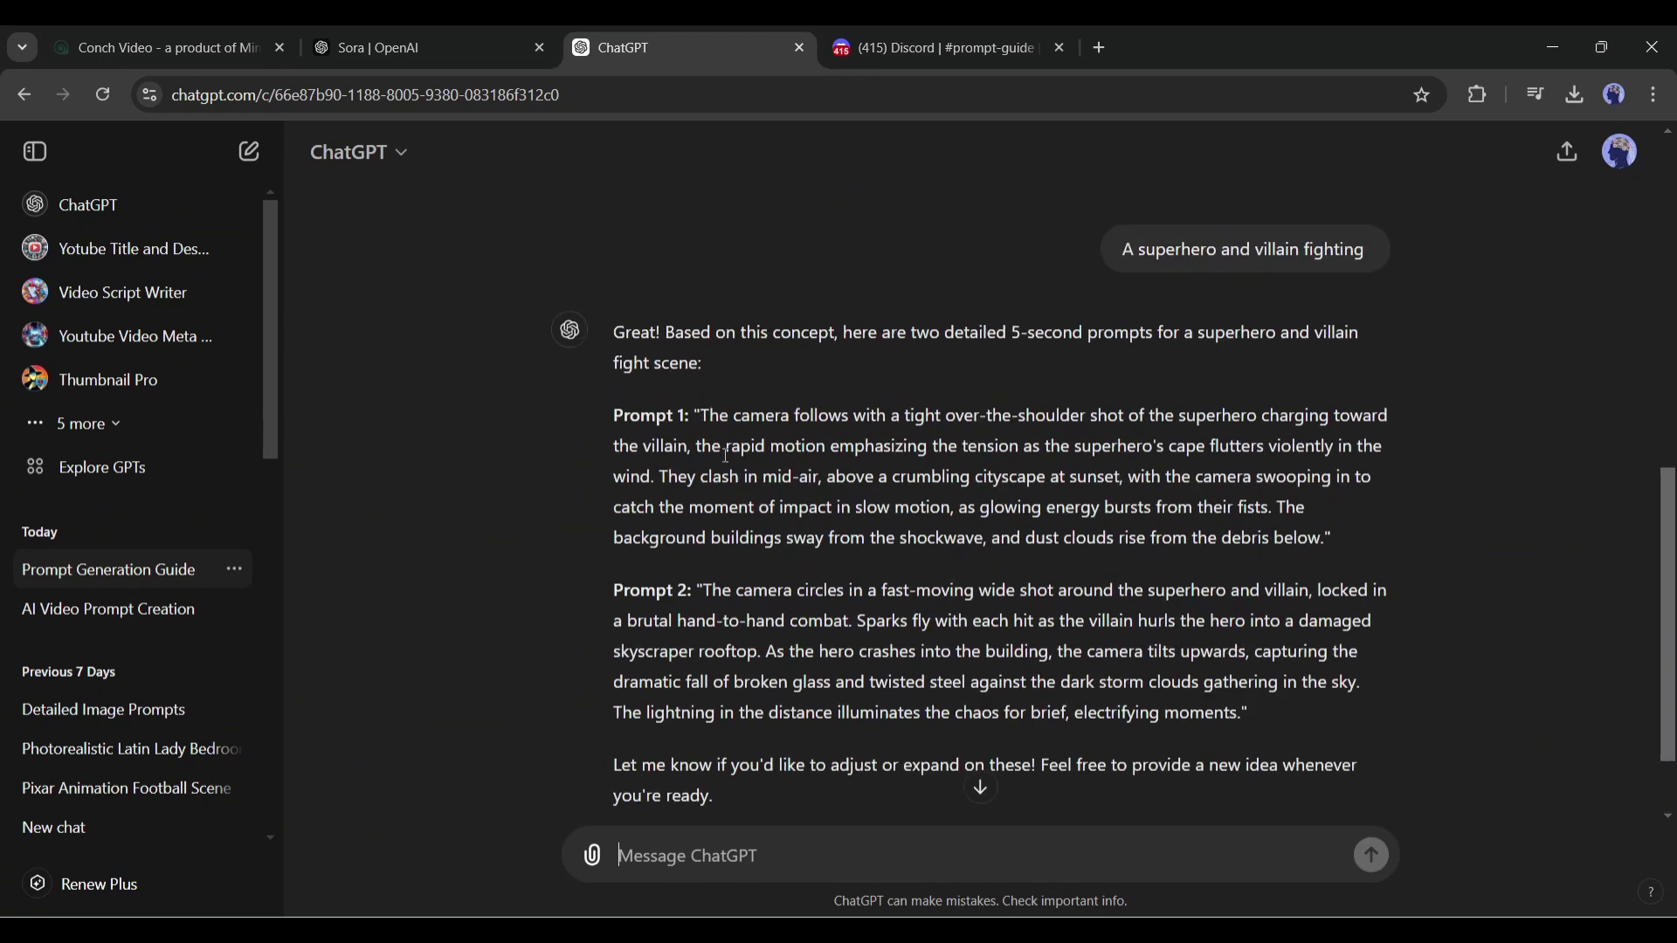
triple_click(701, 415)
key(ctrl+c)
click(200, 26)
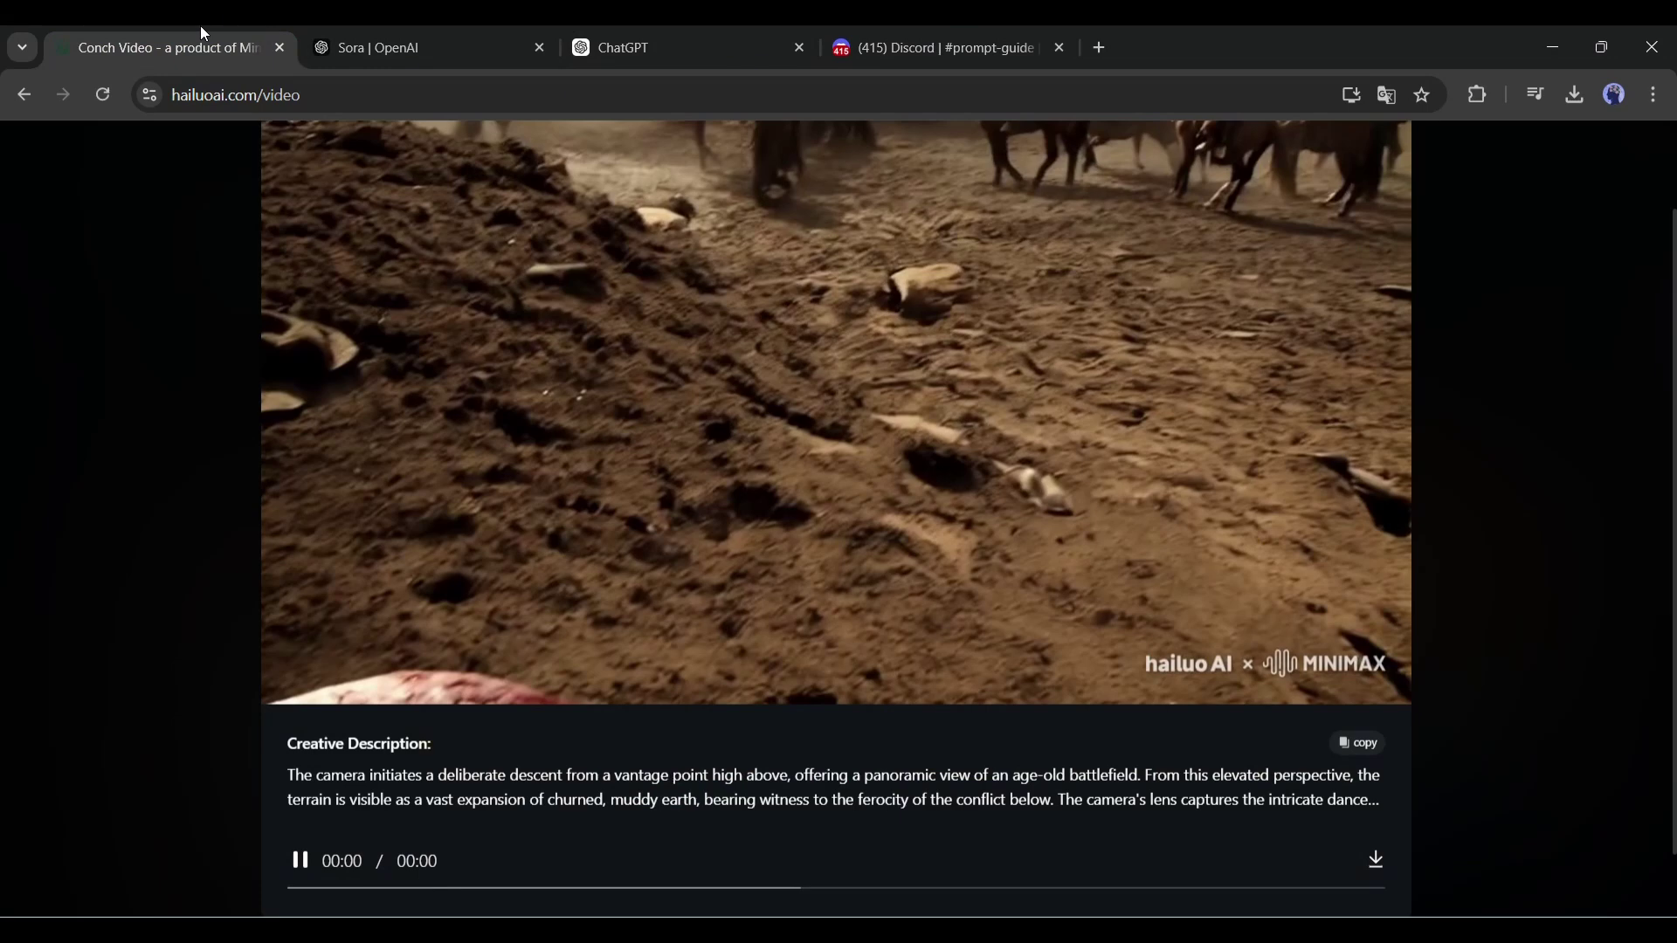
scroll(171, 454, up, 10)
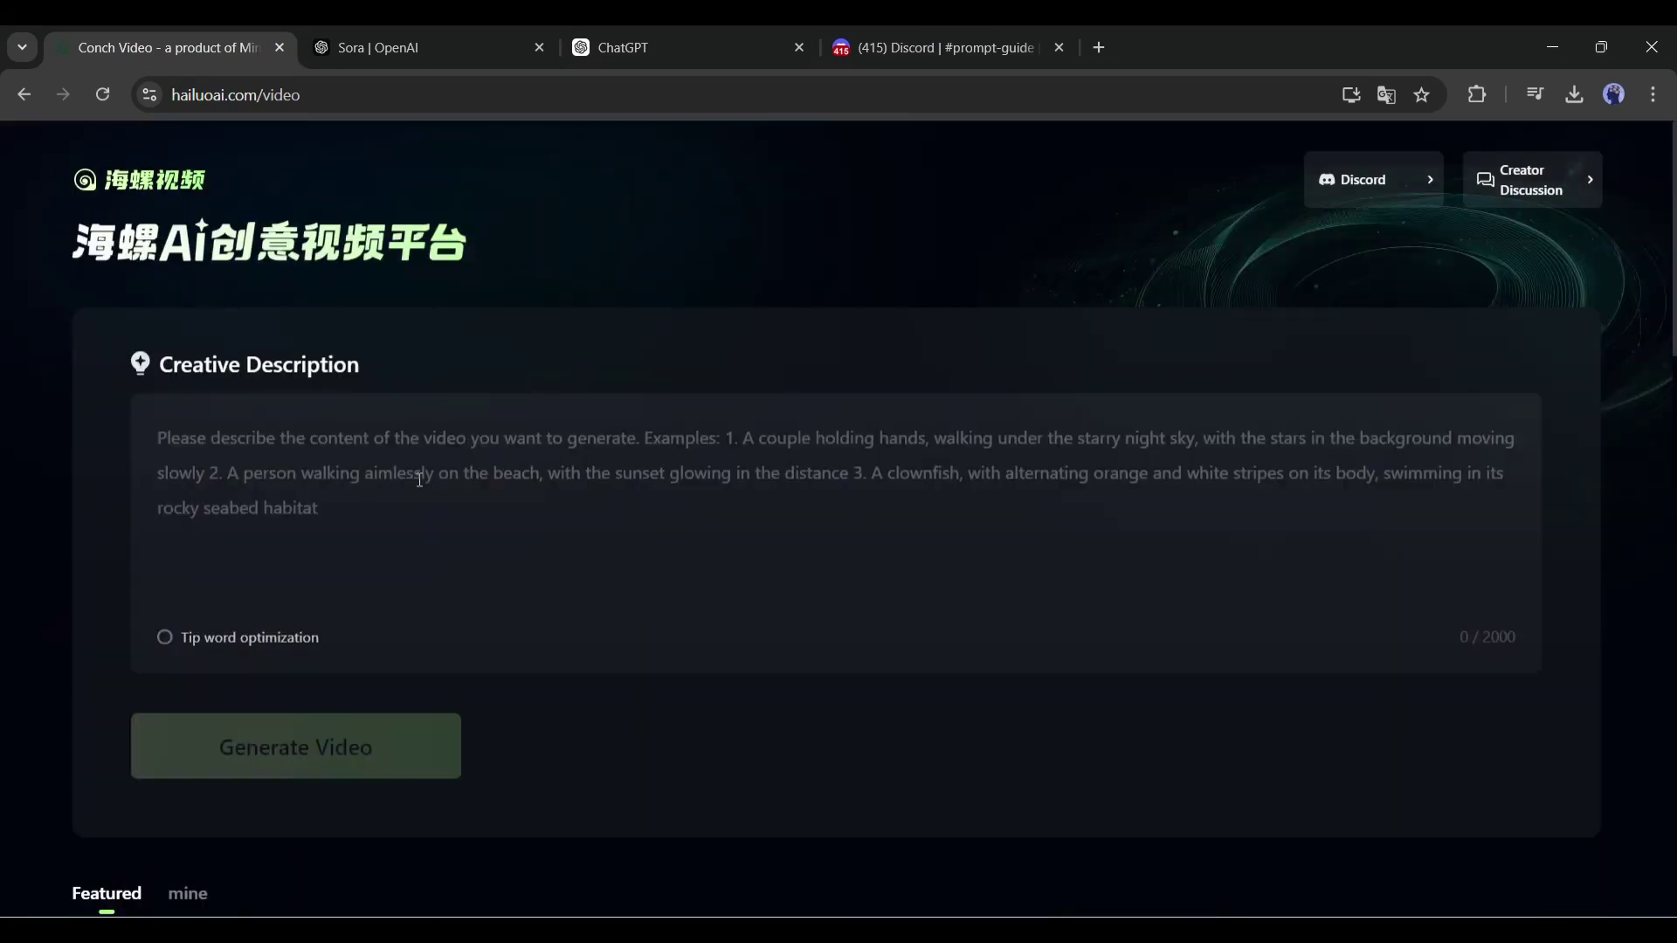
Paste the superhero fight prompt into Creative Description and generate the video
click(384, 455)
key(ctrl+v)
click(315, 742)
scroll(635, 688, down, 1)
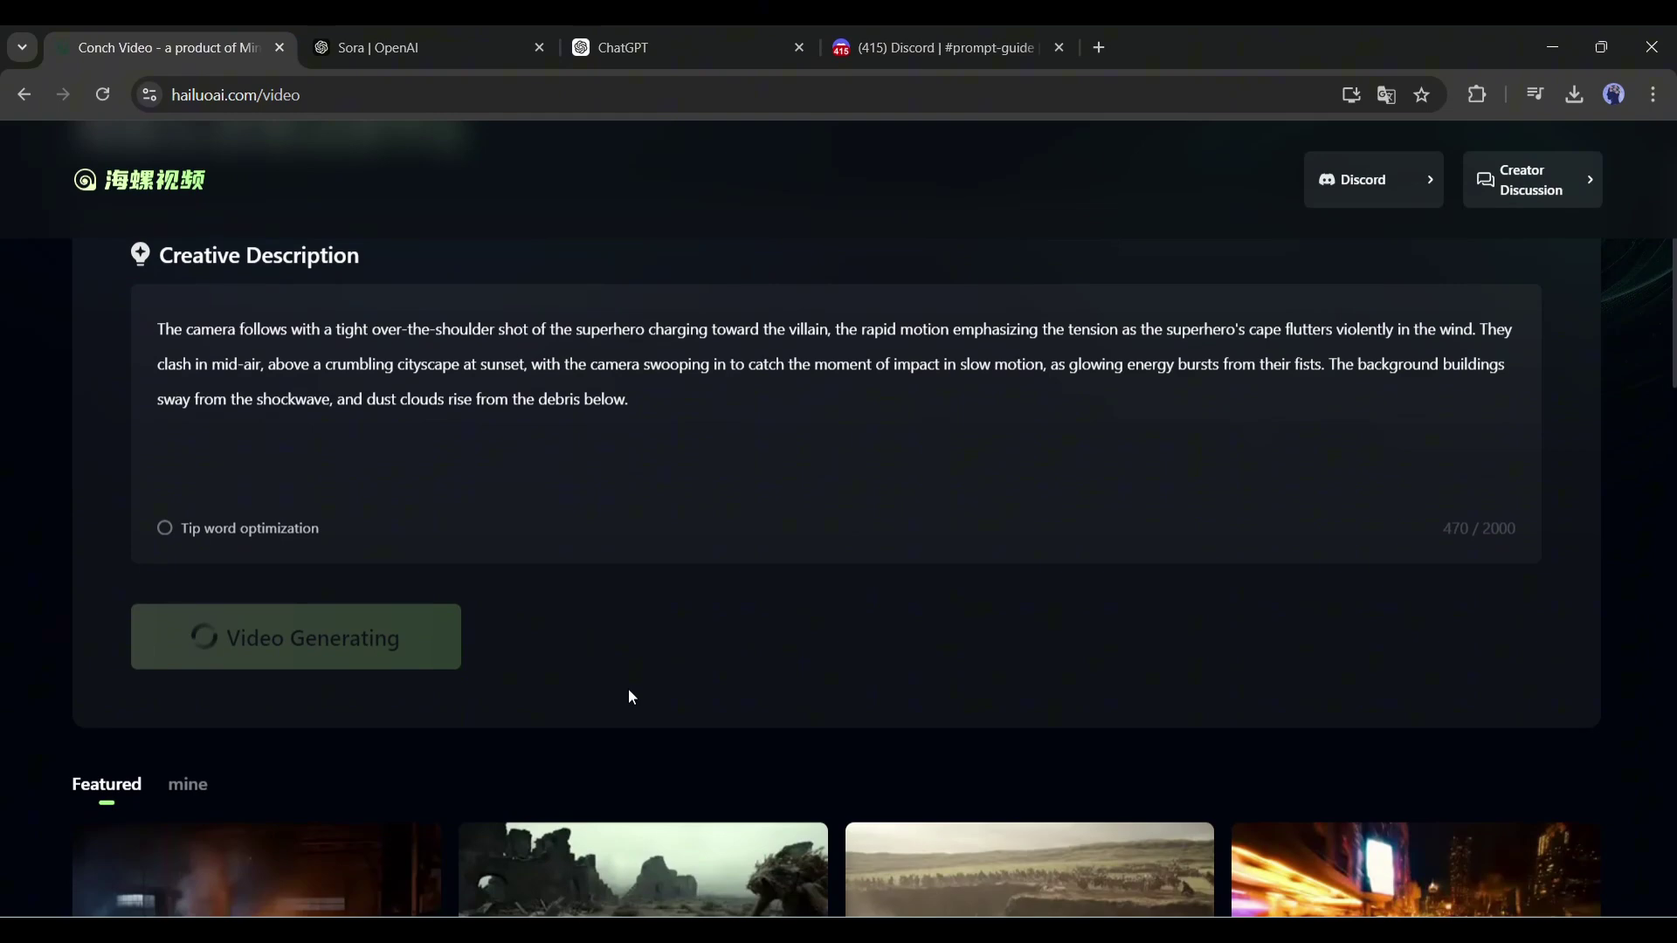
scroll(570, 691, down, 2)
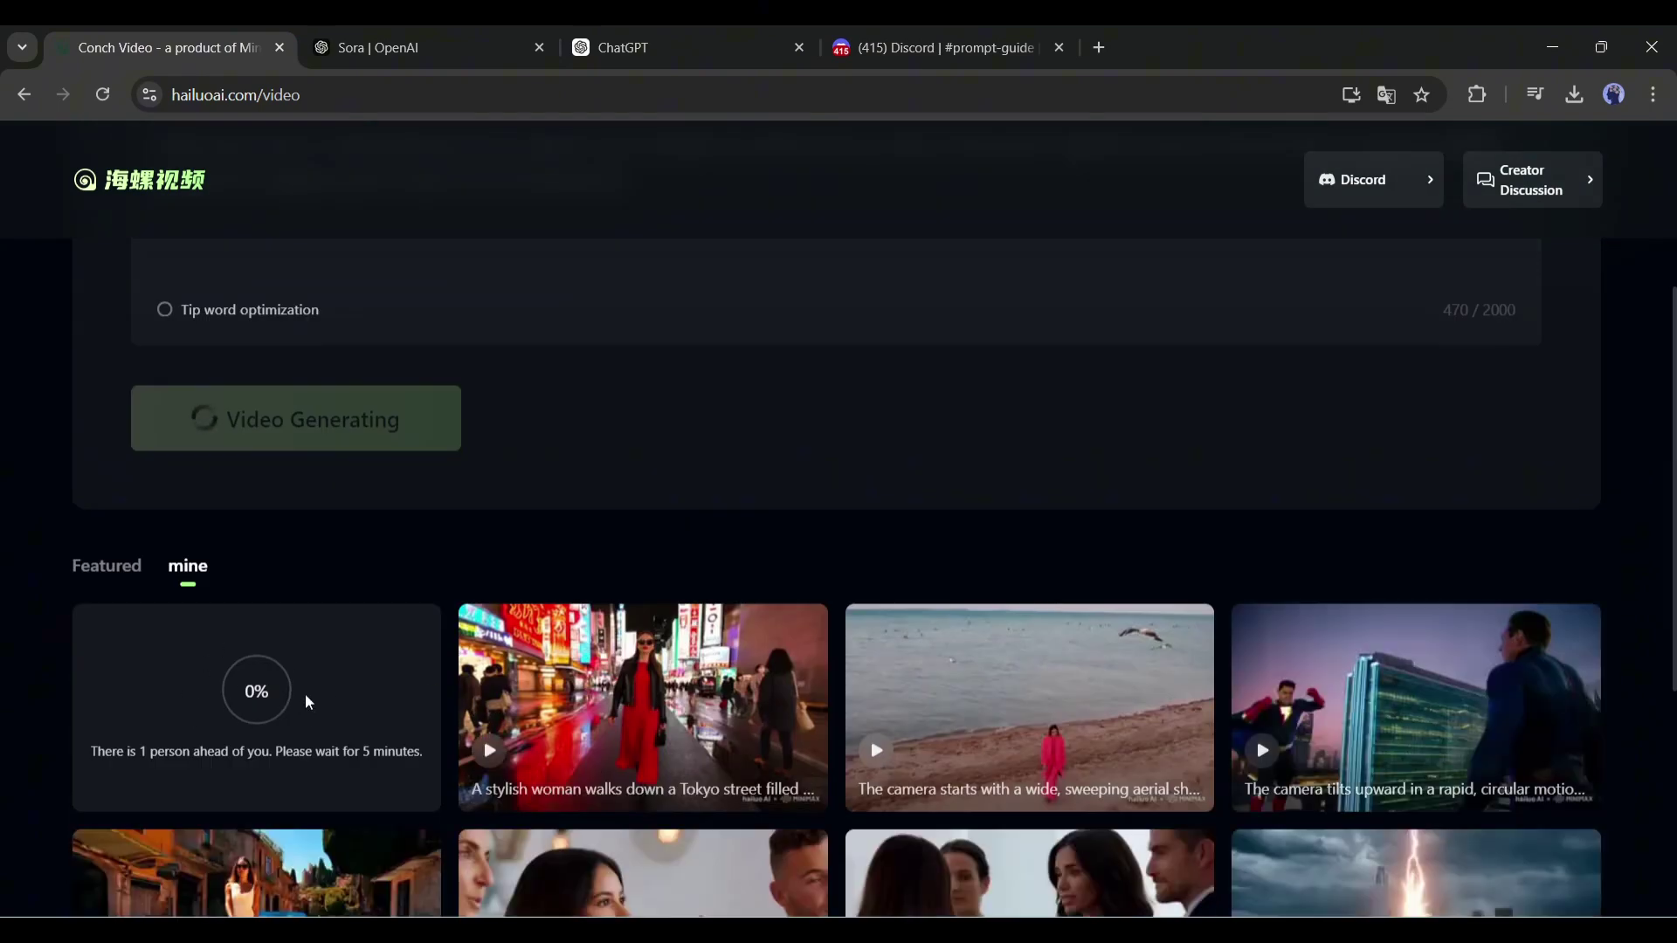
scroll(337, 720, up, 2)
scroll(300, 798, down, 2)
scroll(279, 706, up, 2)
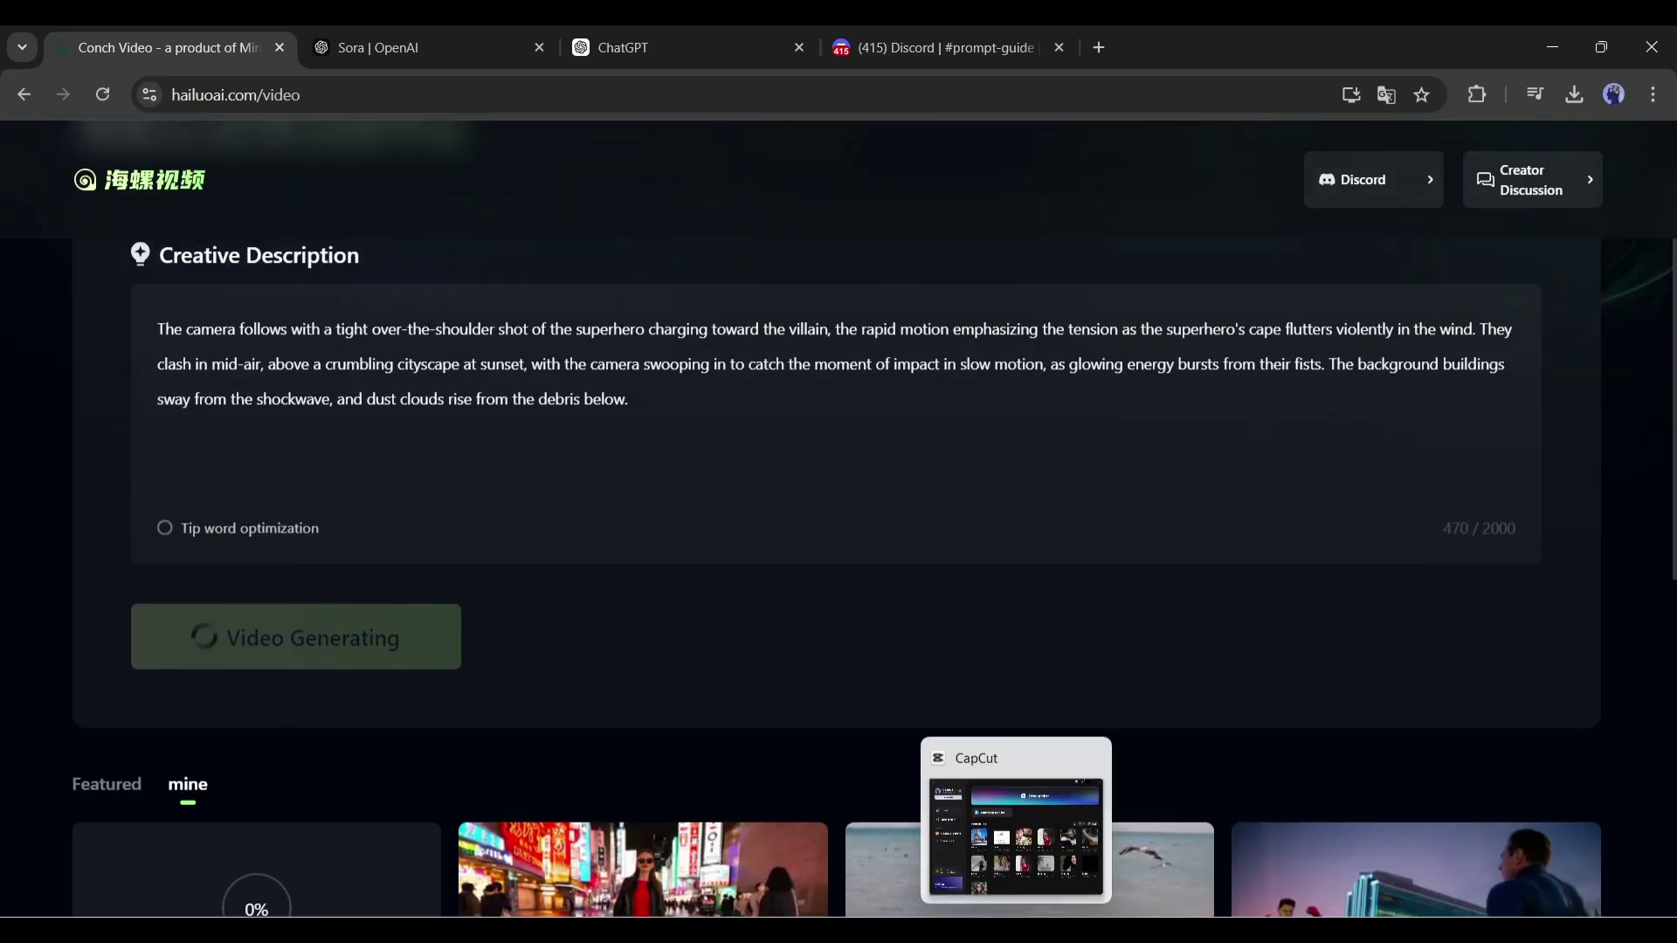
scroll(354, 378, down, 8)
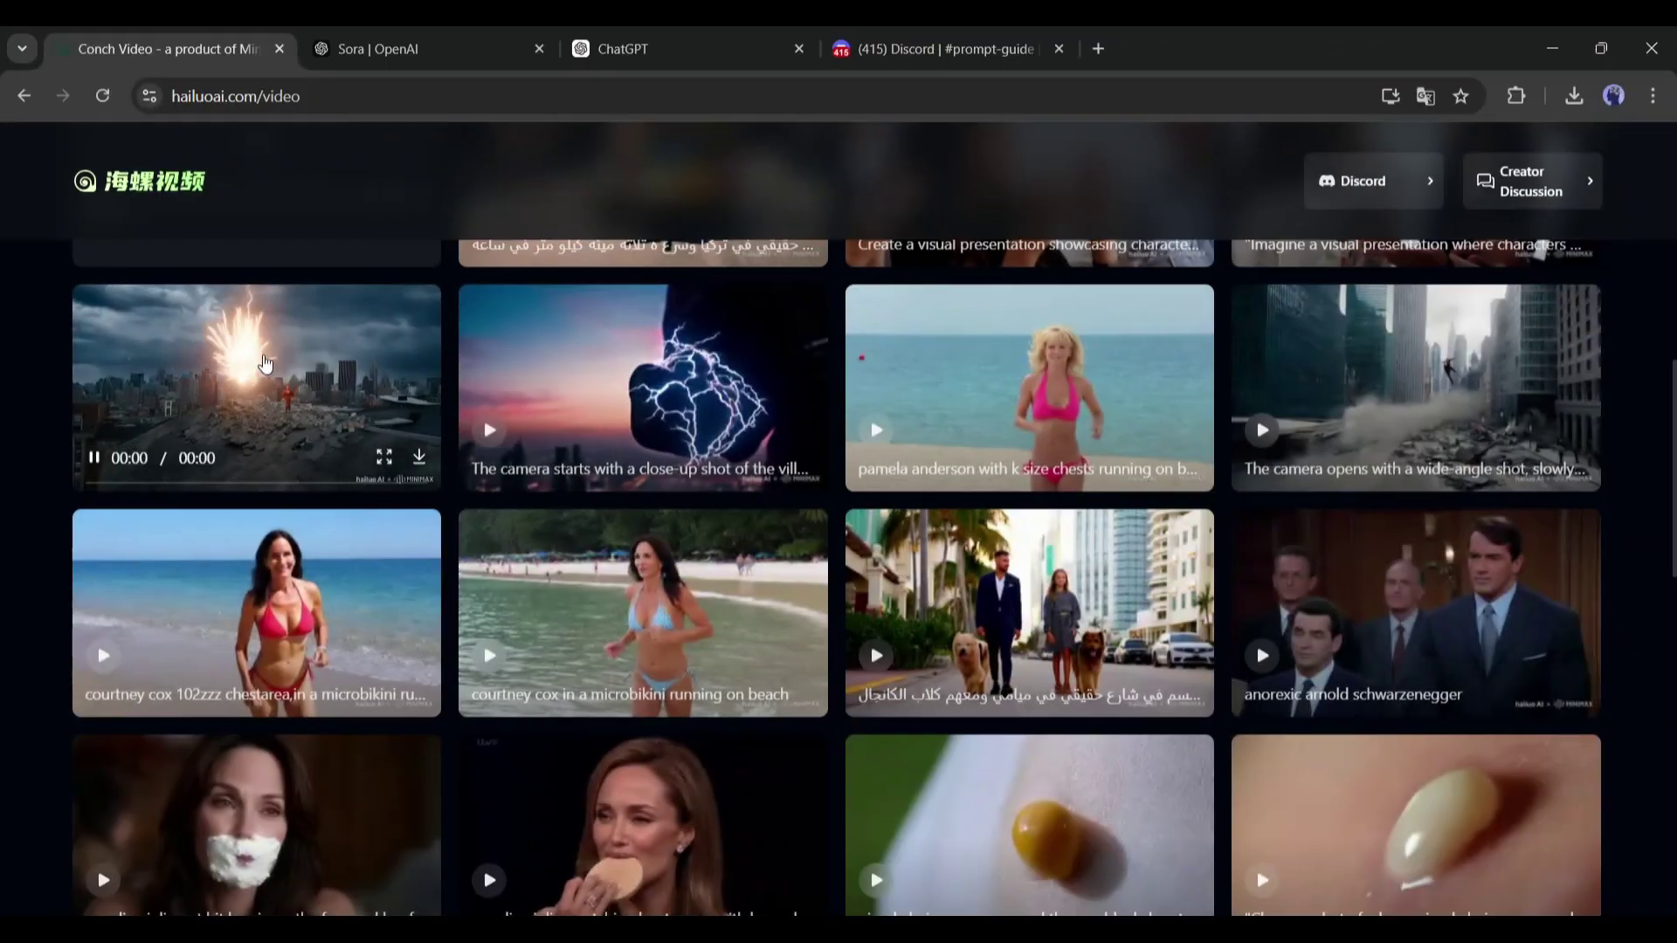
Open the city explosion video from my videos in the full-size viewer
click(267, 364)
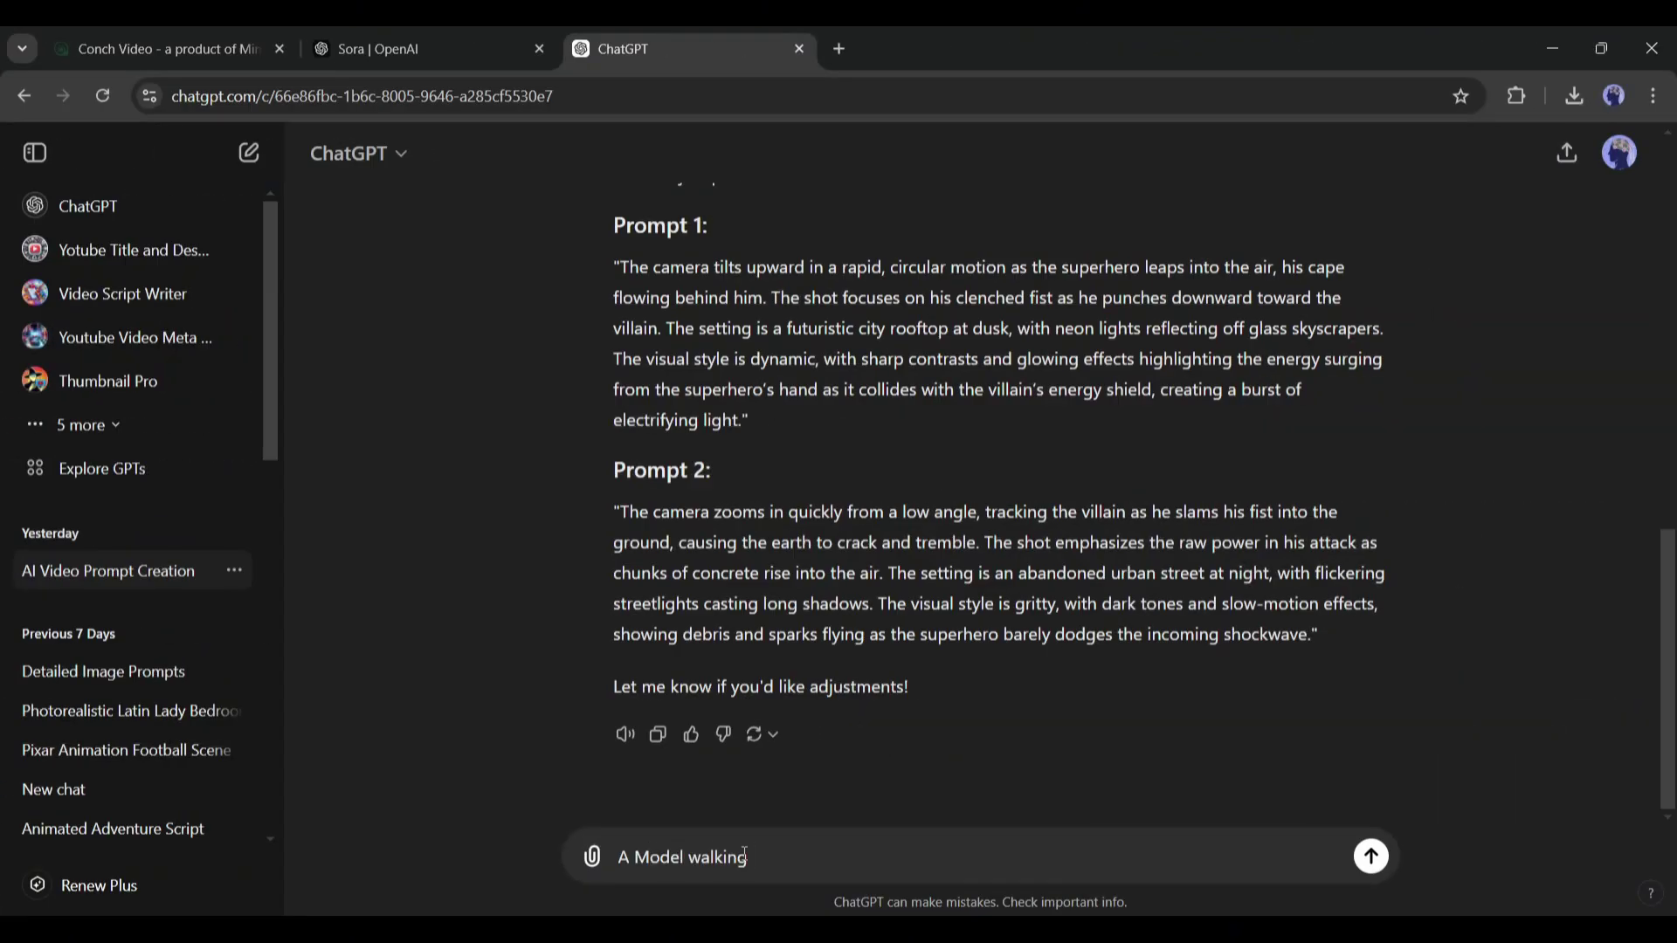
text(h)
Send the beach-walking model idea to ChatGPT and copy the second beach prompt
key(Return)
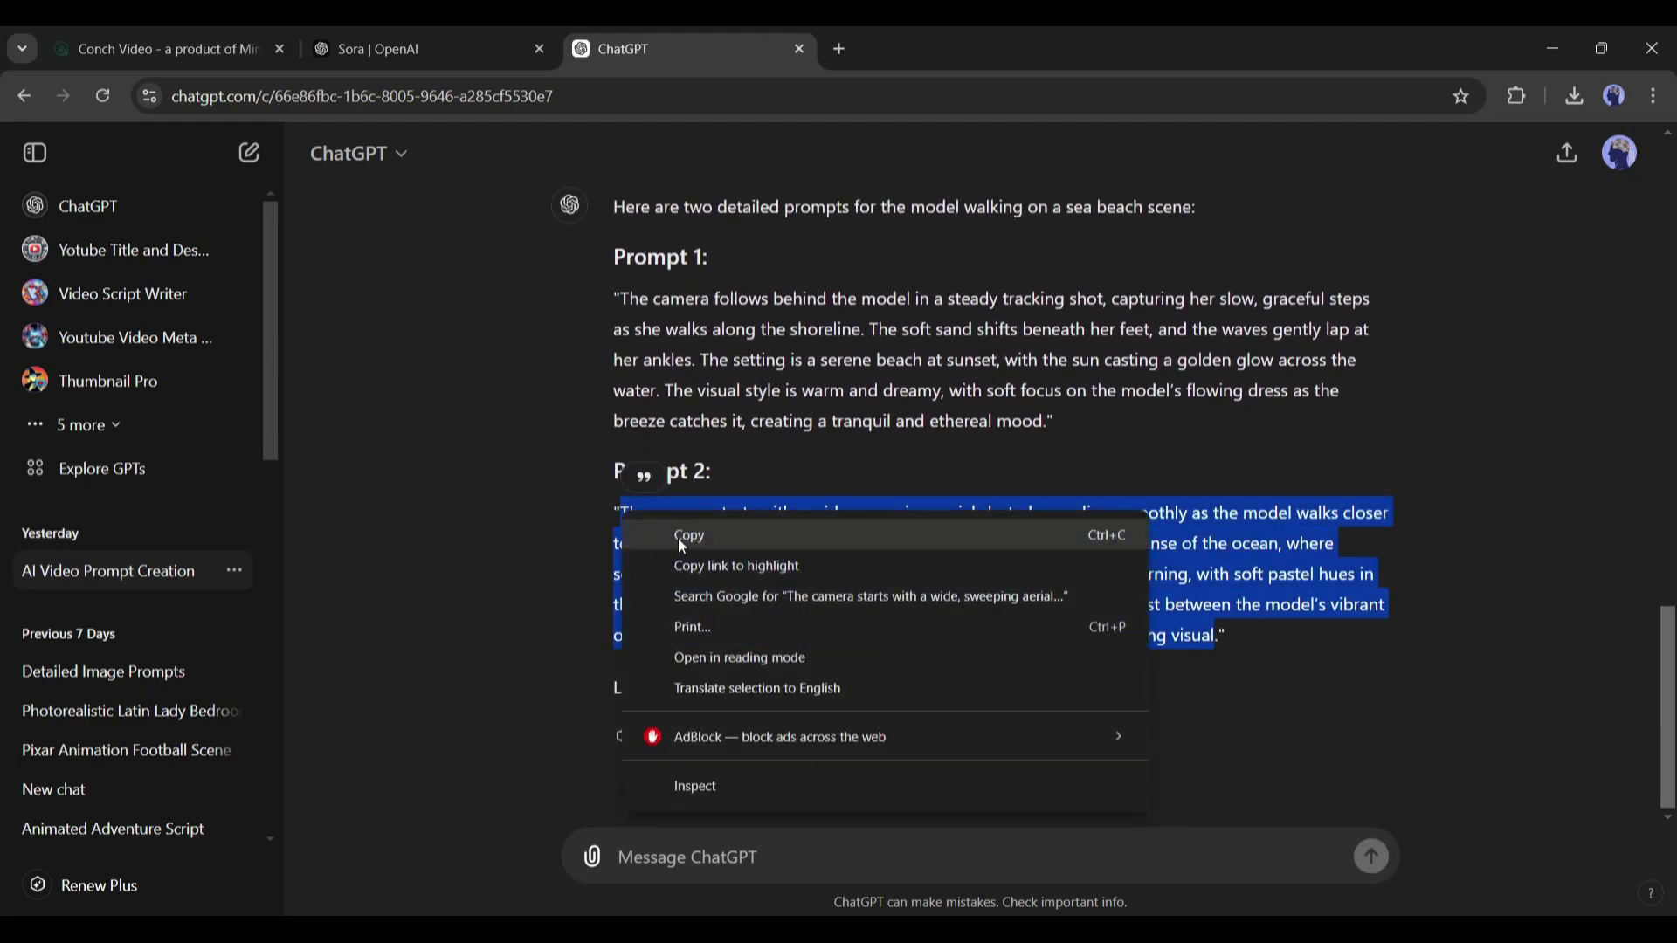
click(689, 535)
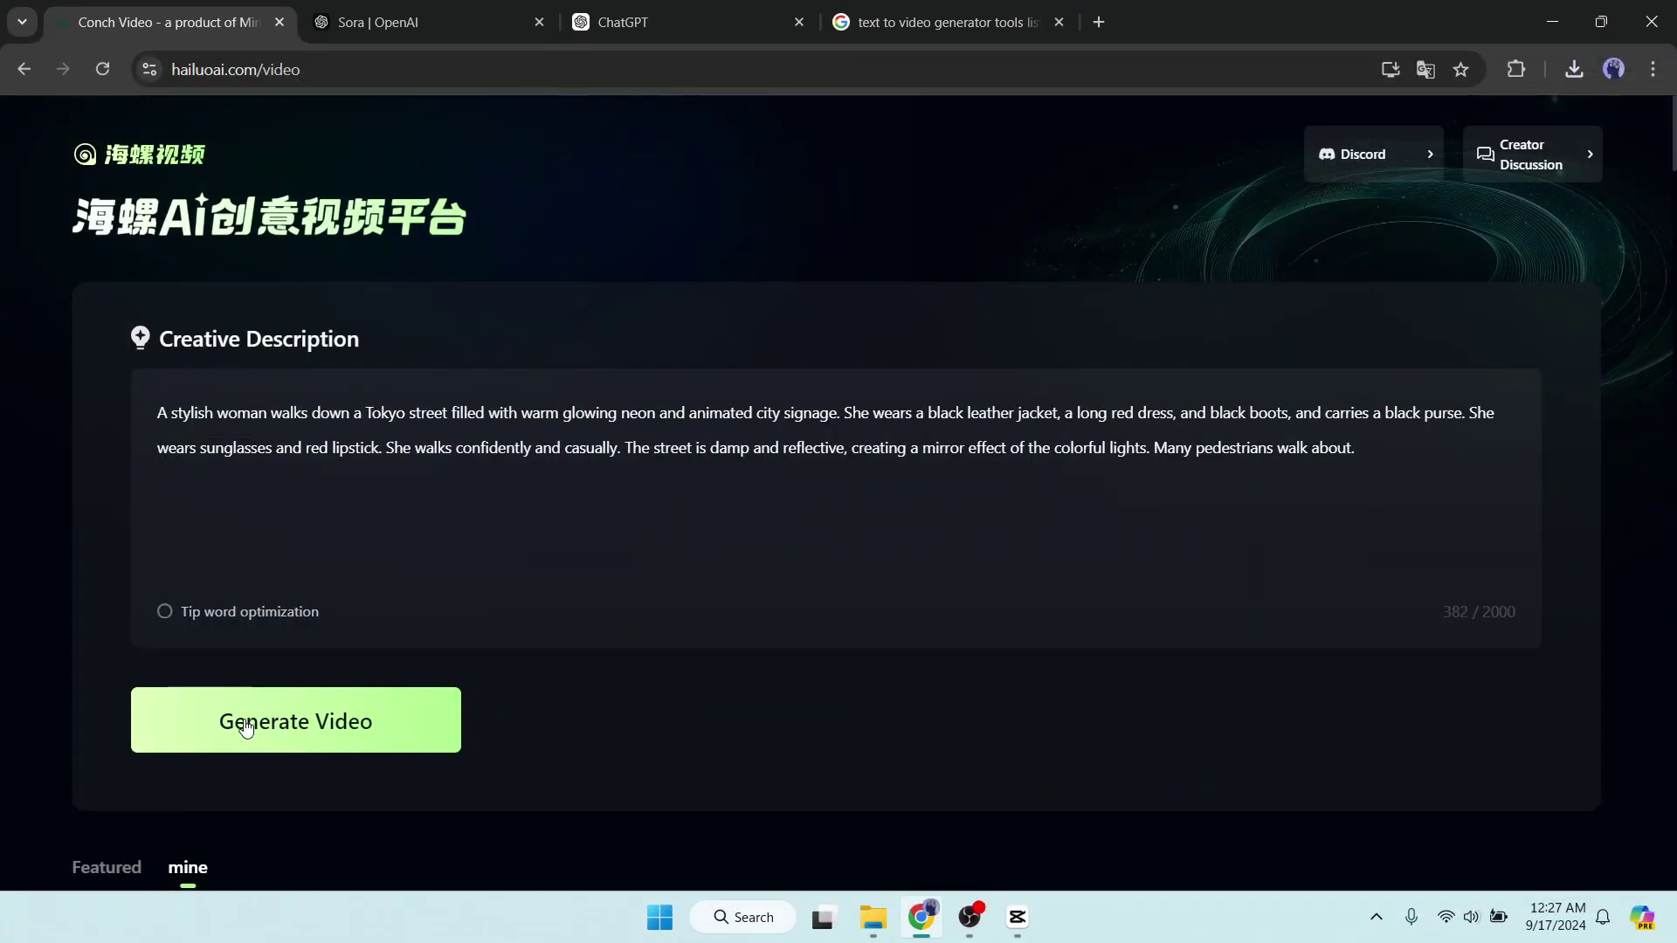
Generate the video of the stylish woman in a red dress on a neon Tokyo street
click(244, 728)
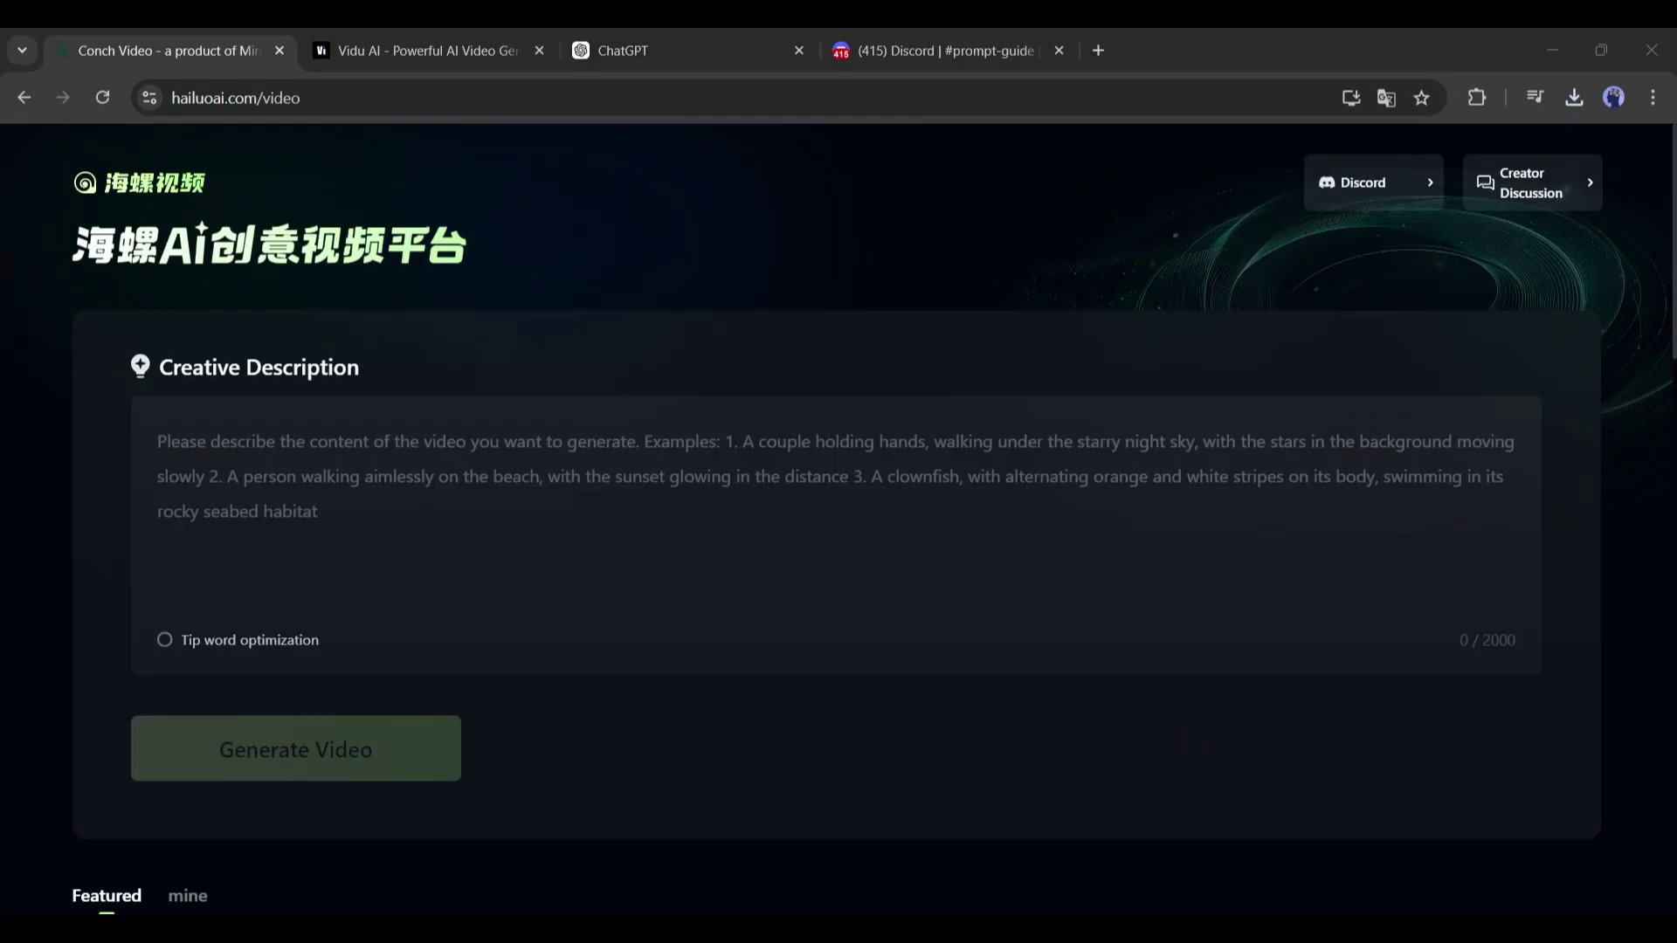
scroll(160, 690, down, 4)
scroll(160, 690, down, 2)
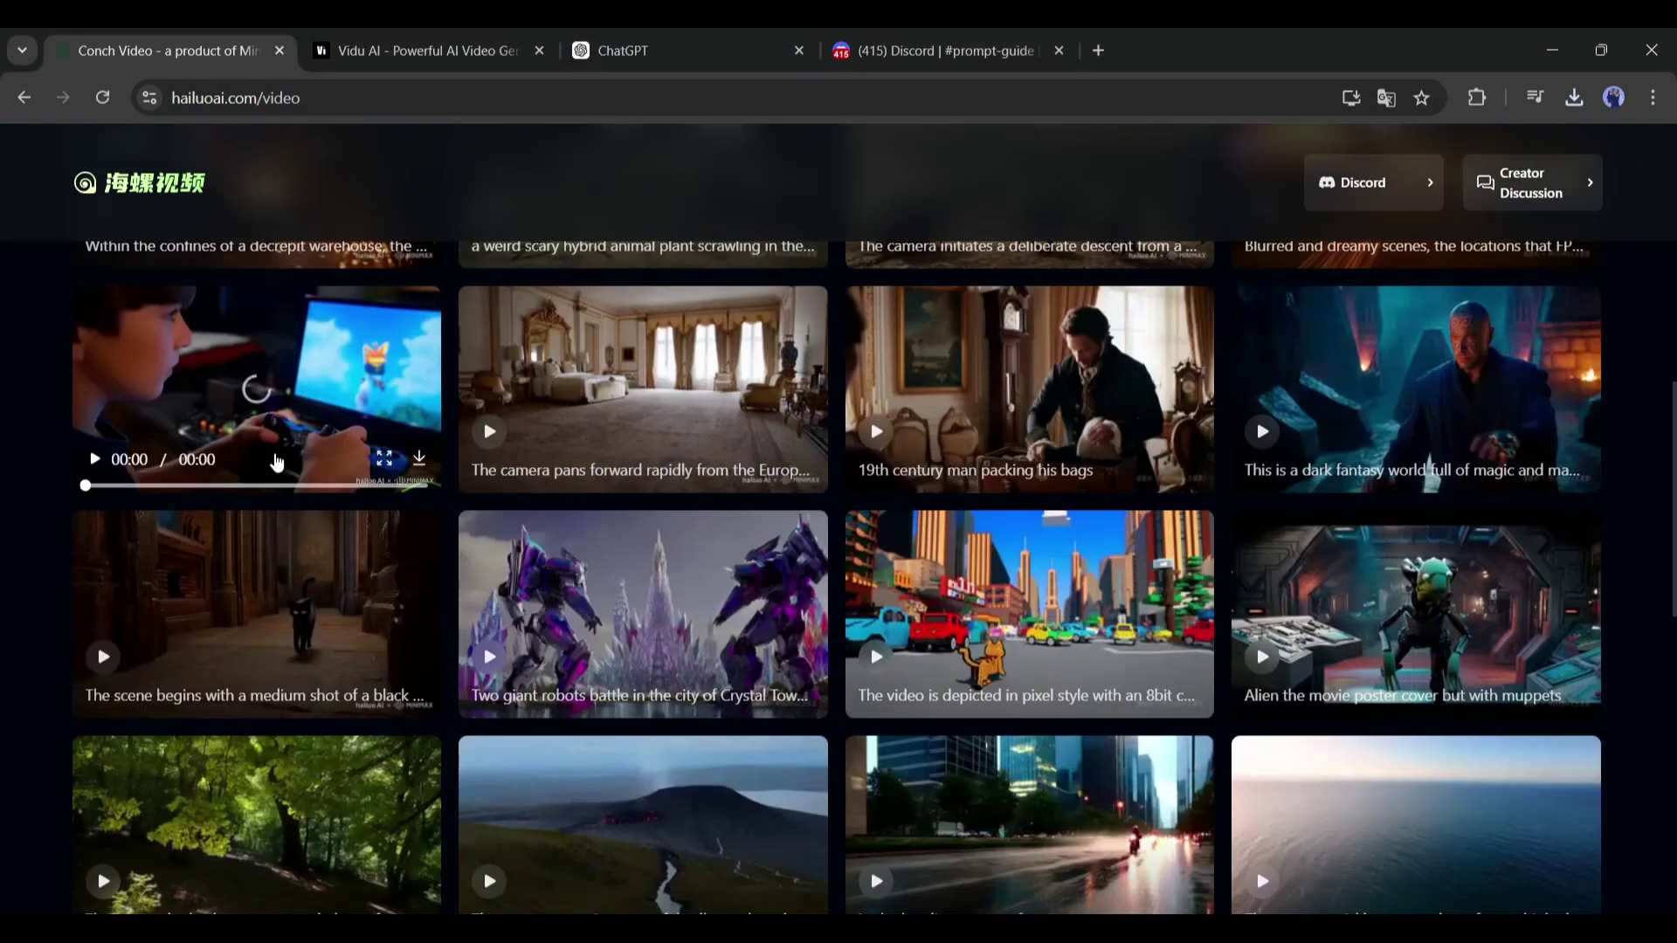
scroll(252, 490, down, 1)
scroll(253, 489, down, 1)
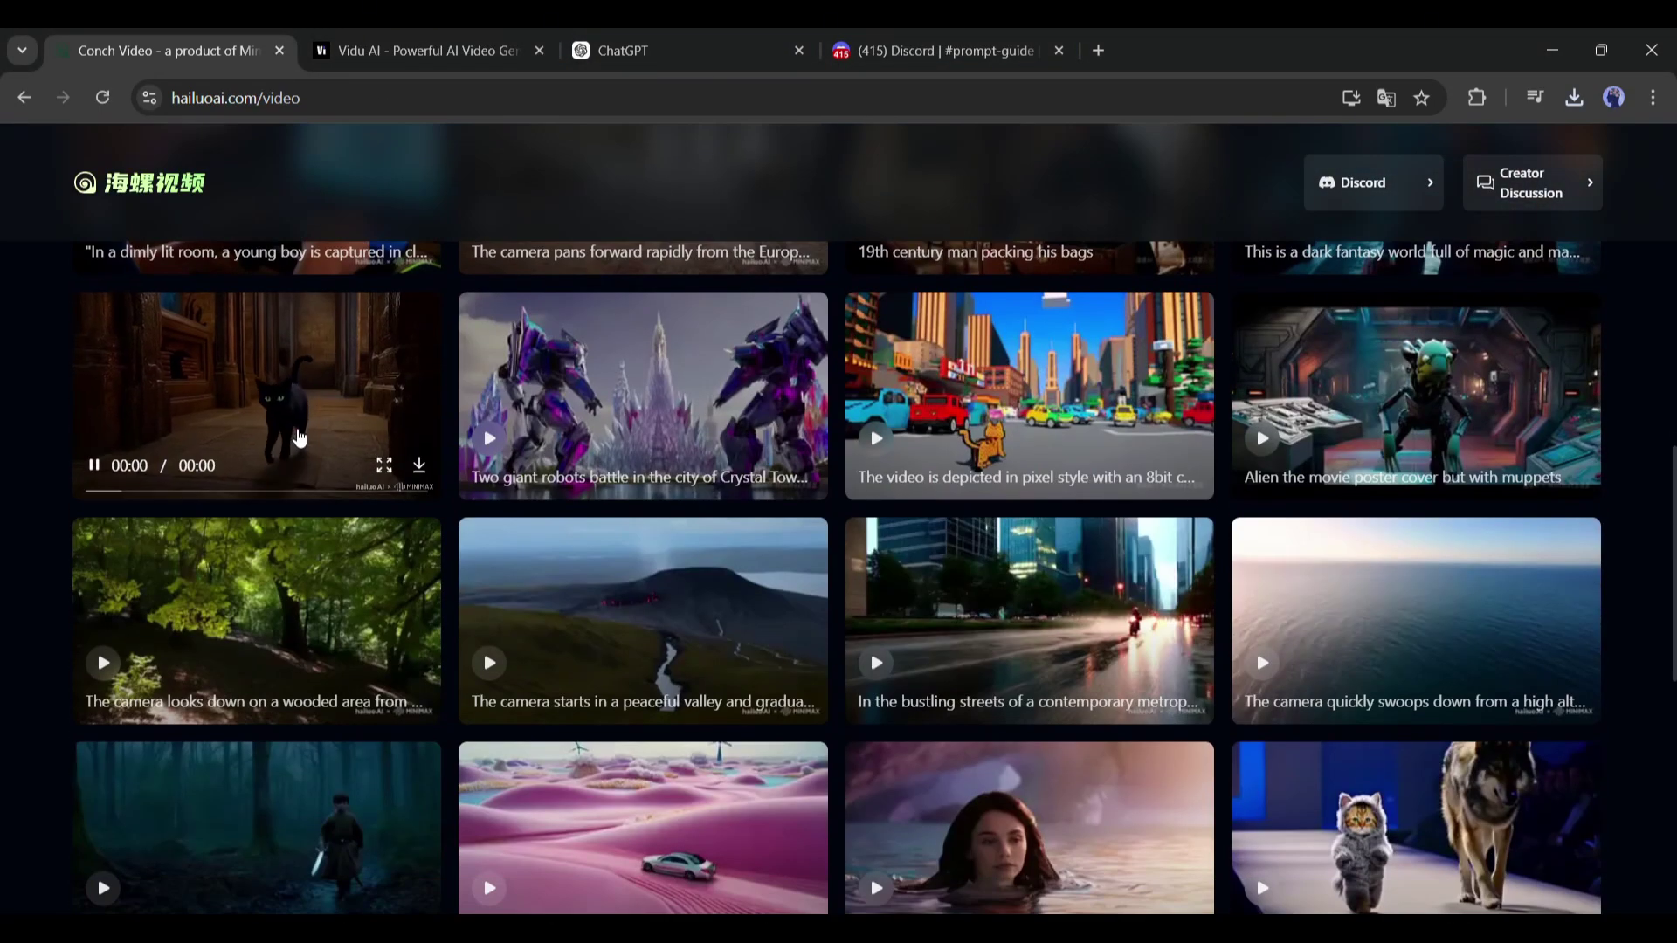
mouse_move(257, 823)
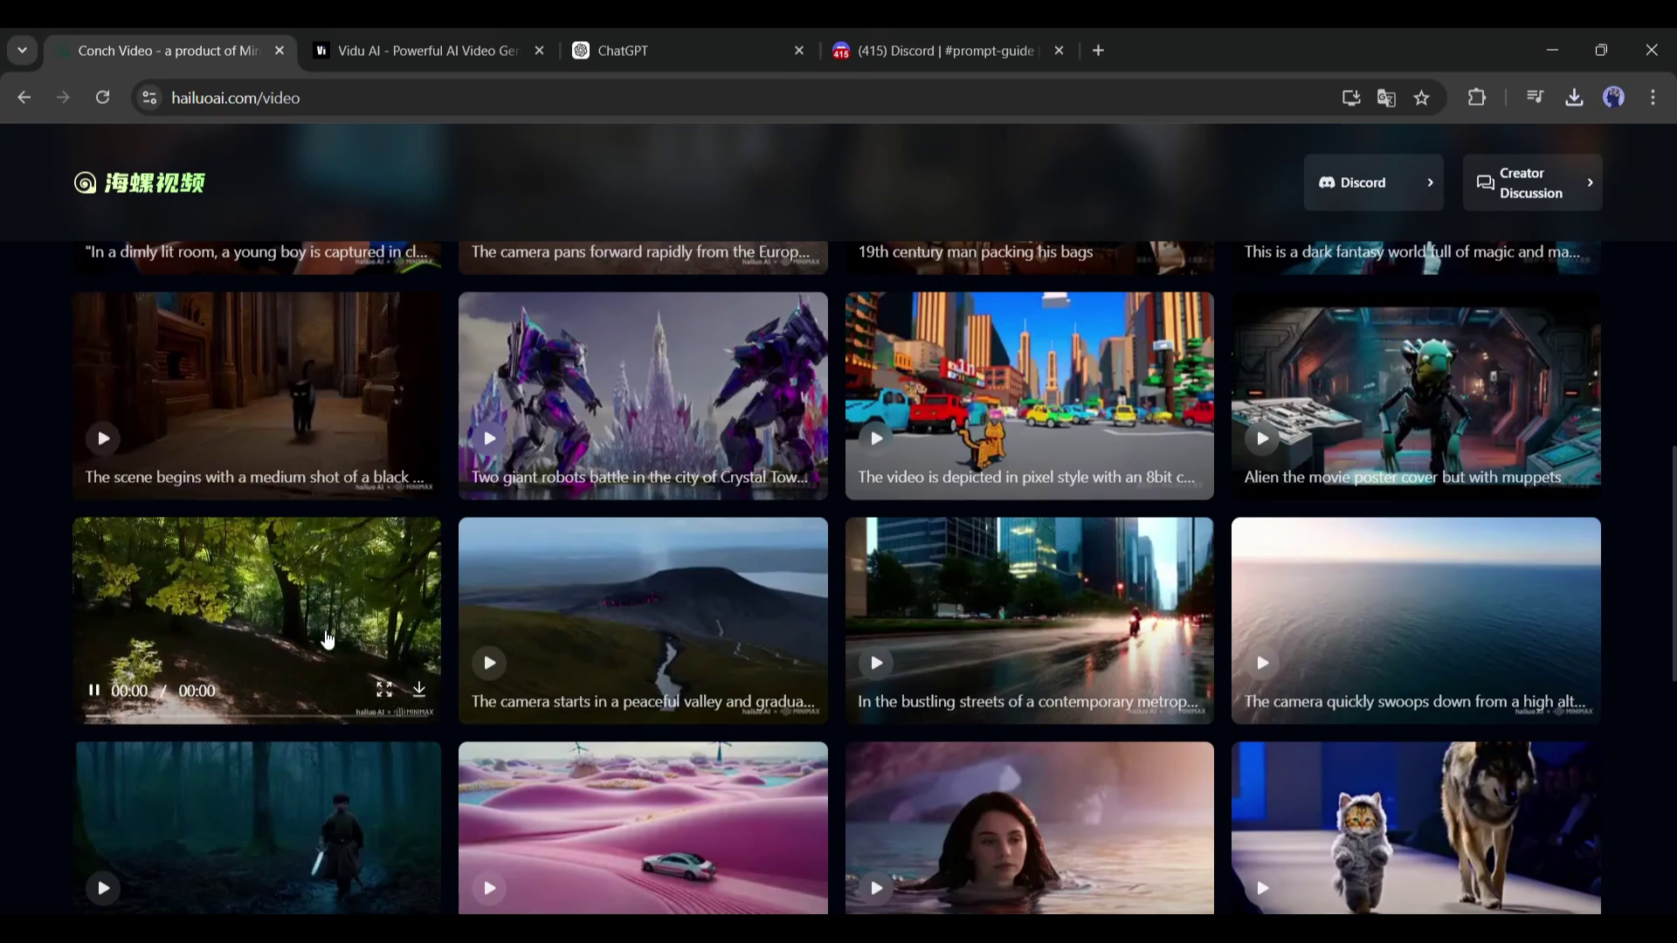
scroll(512, 628, down, 3)
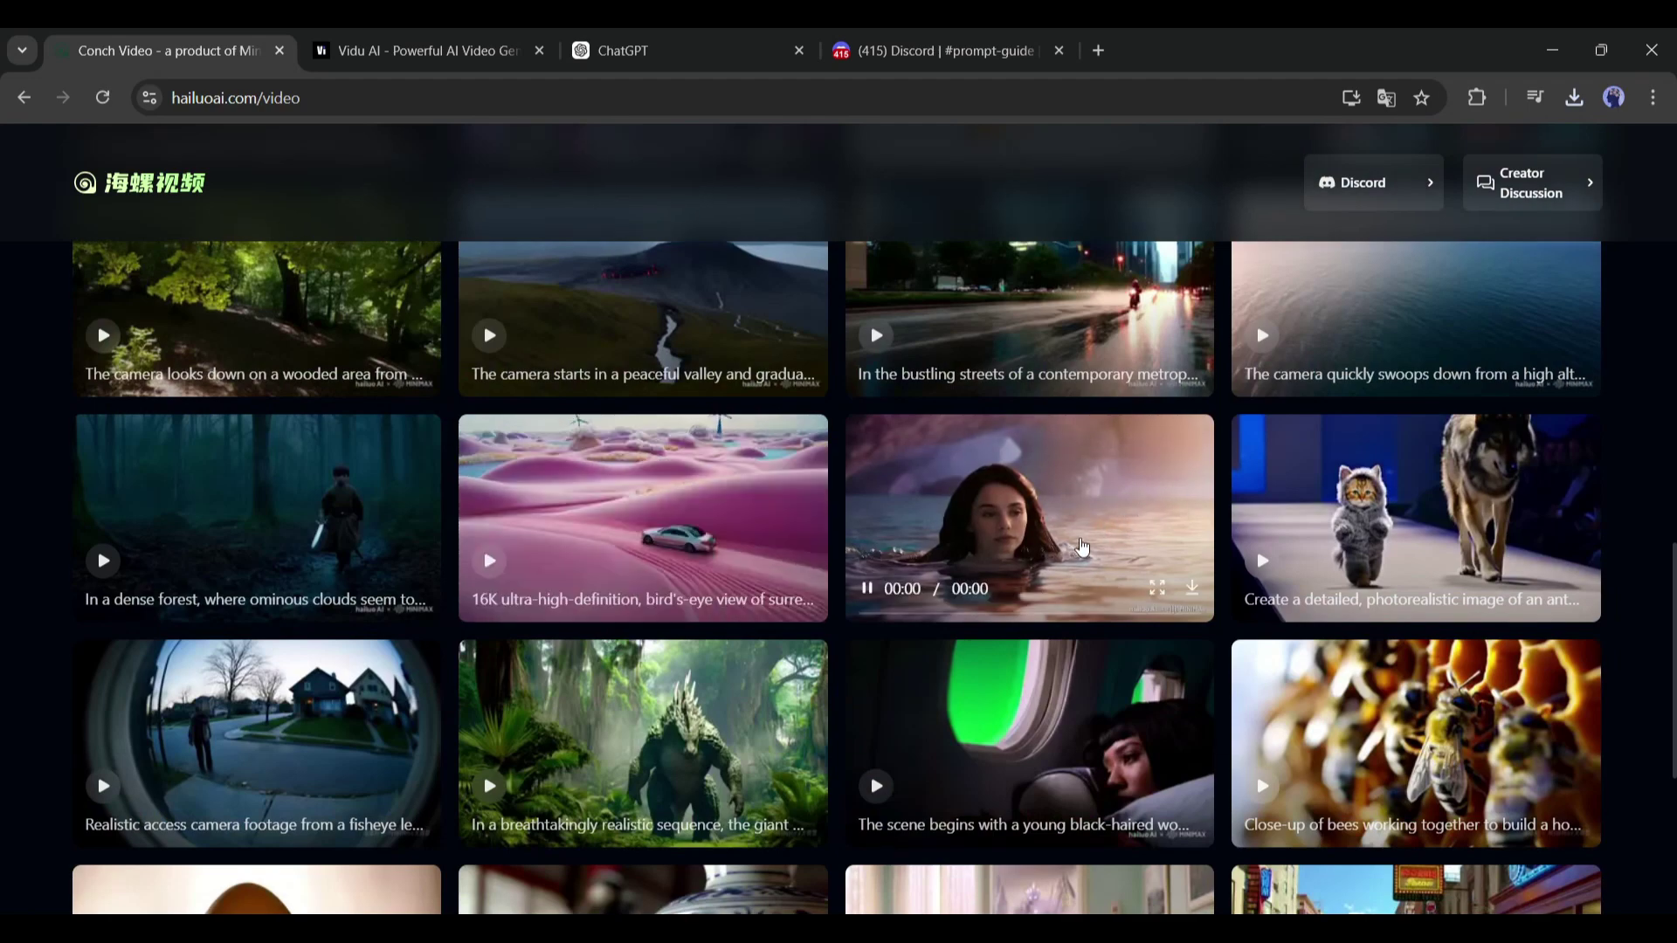
scroll(1081, 547, down, 4)
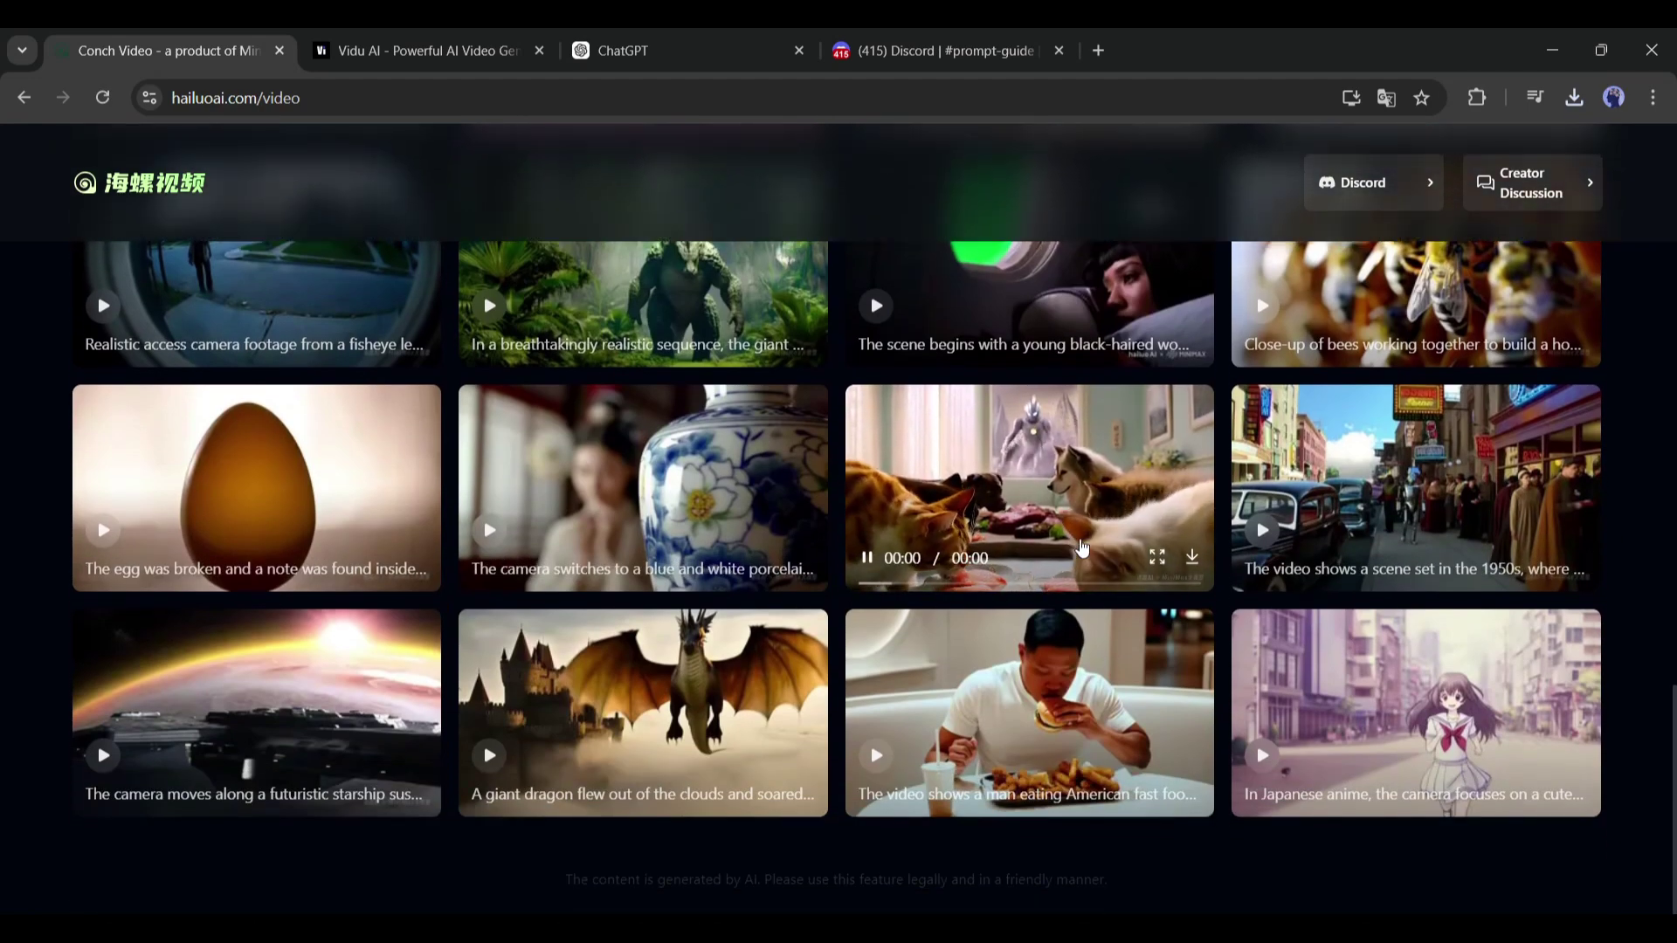
scroll(805, 606, up, 4)
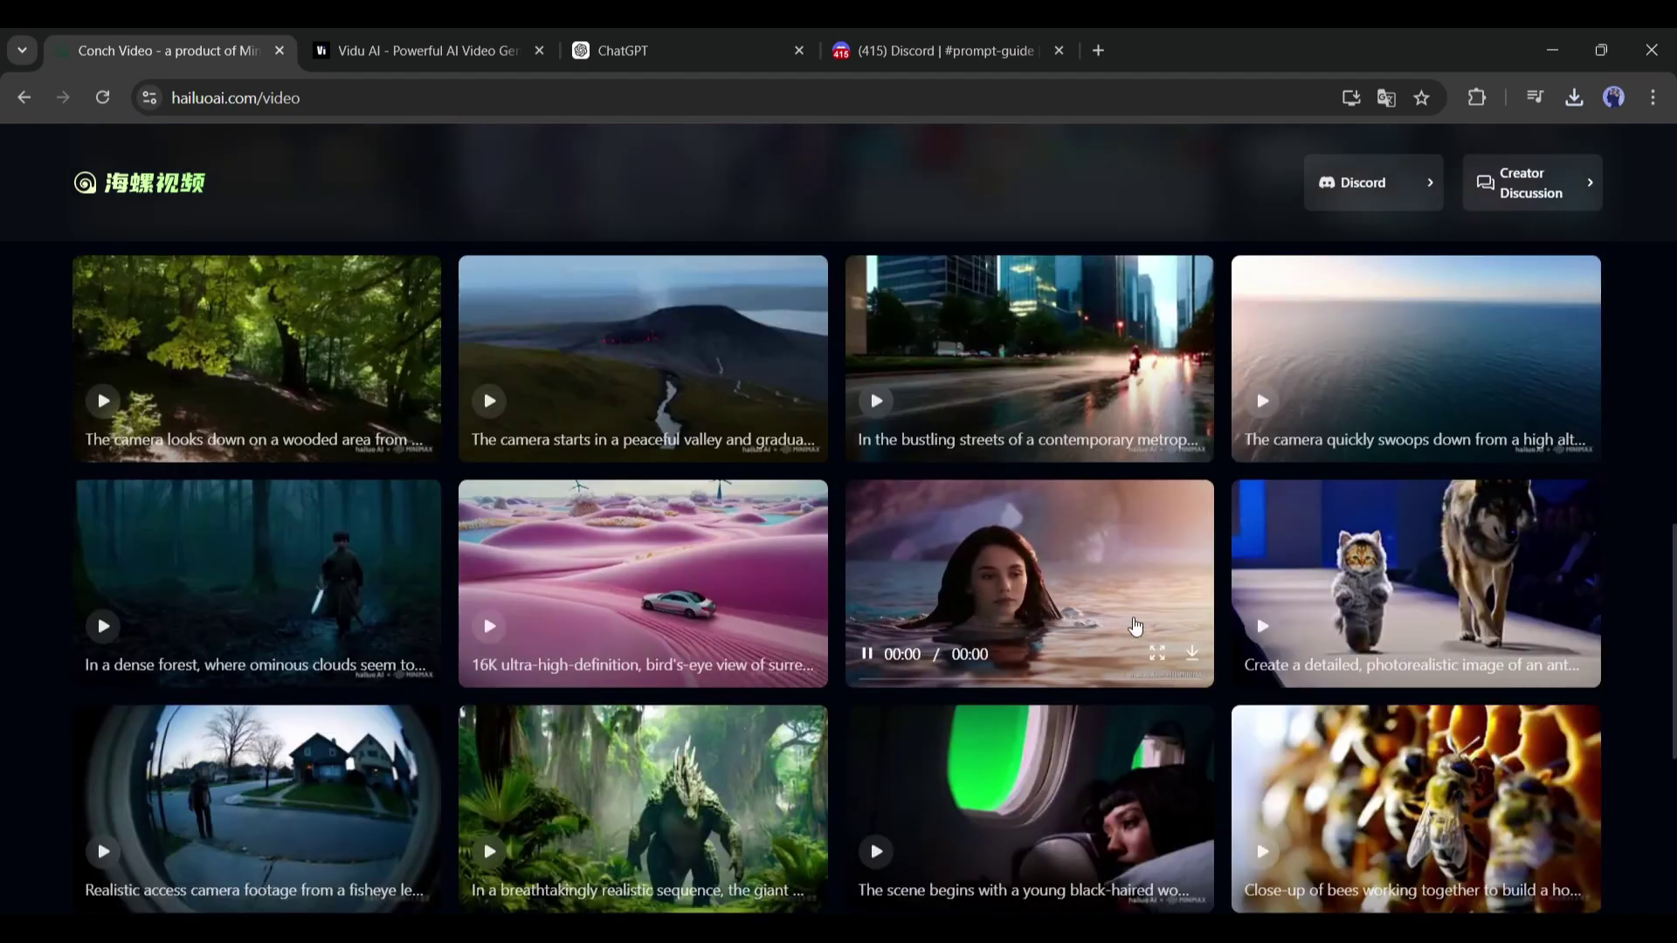
Open the dark-haired mermaid card from the Featured gallery in the full-size viewer
click(1153, 663)
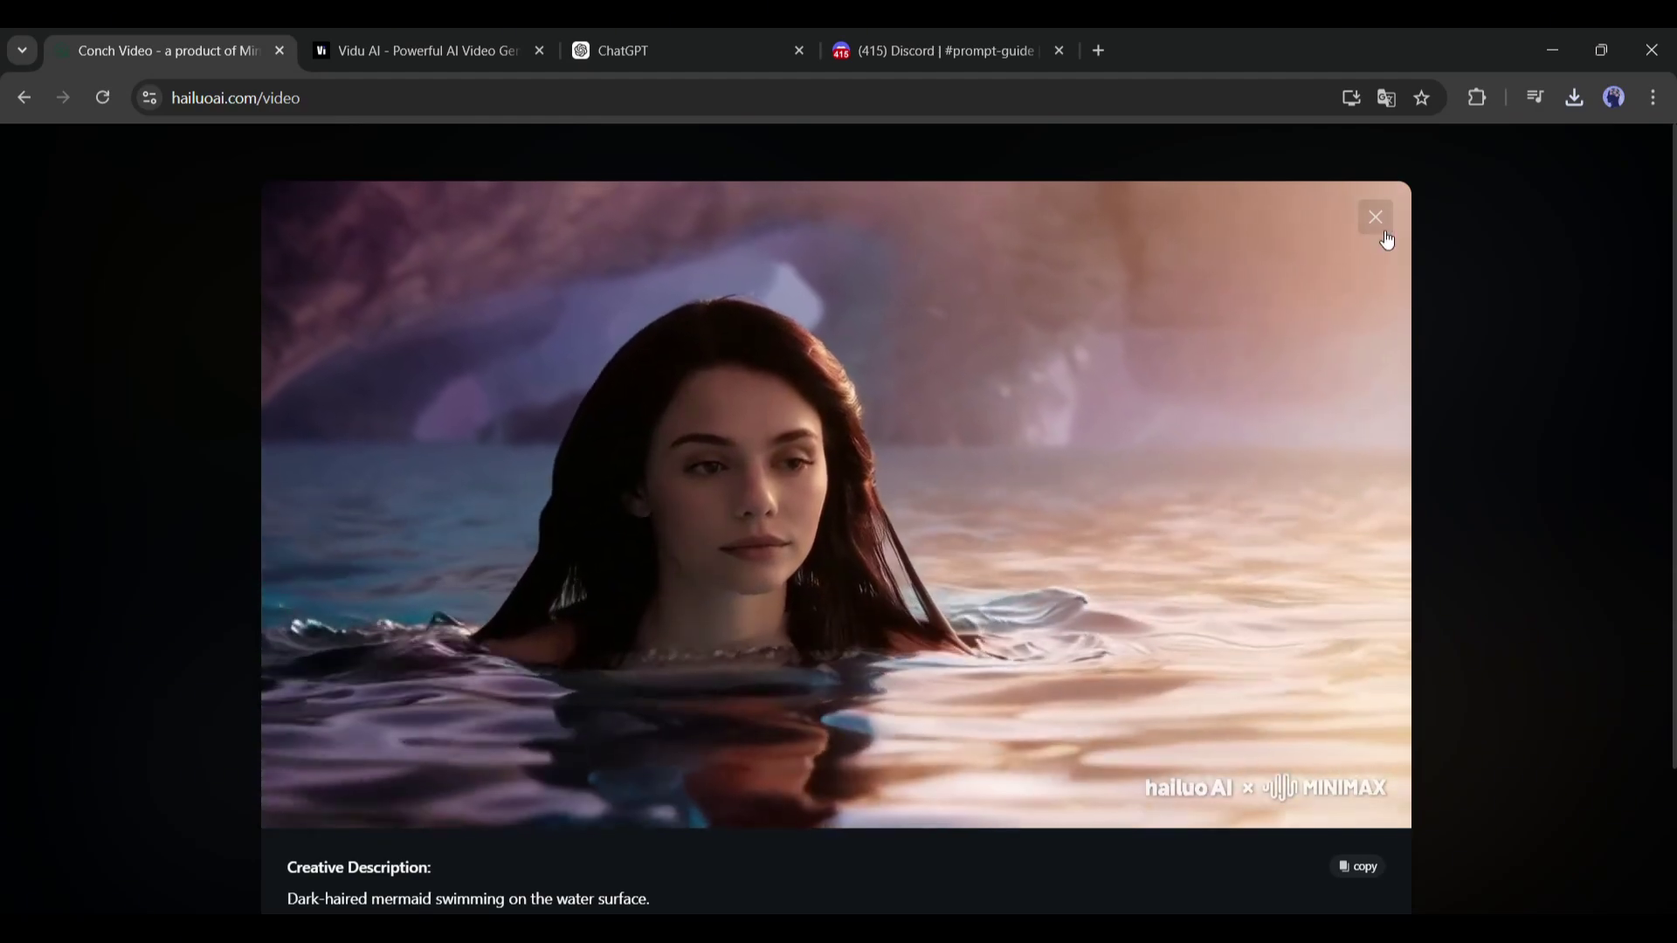
View the rainy-city motorcycle chase and volcano eruption videos, then open the forest mushroom-picking video
click(1377, 217)
scroll(1050, 472, up, 2)
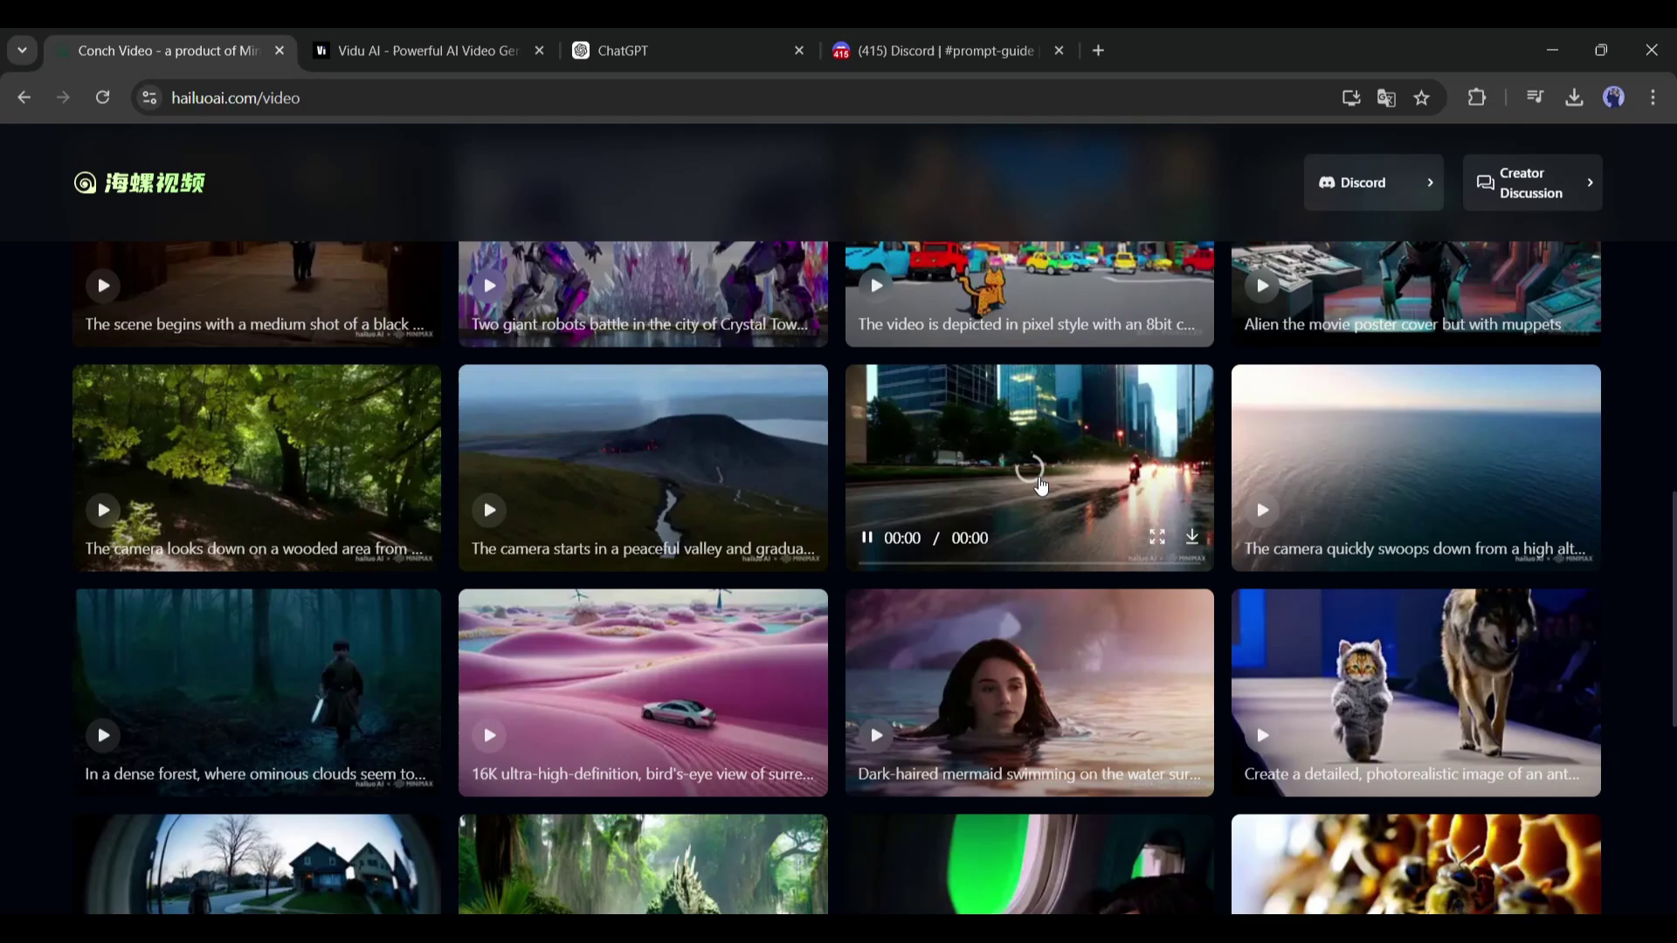
click(1040, 486)
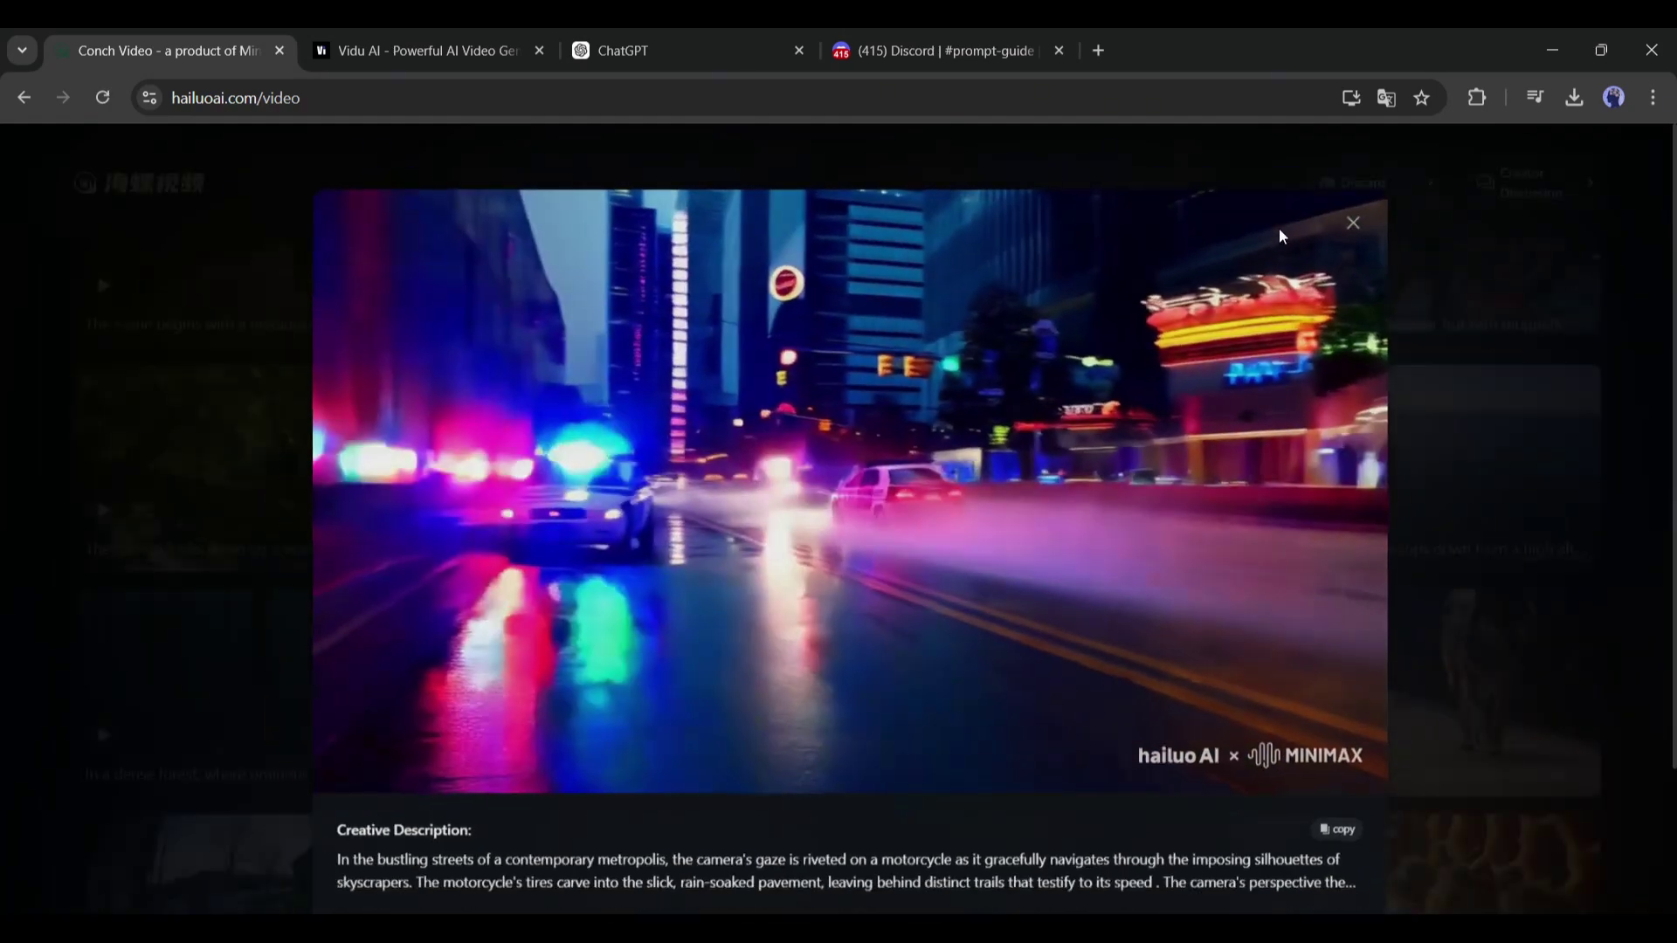
click(1376, 205)
click(532, 444)
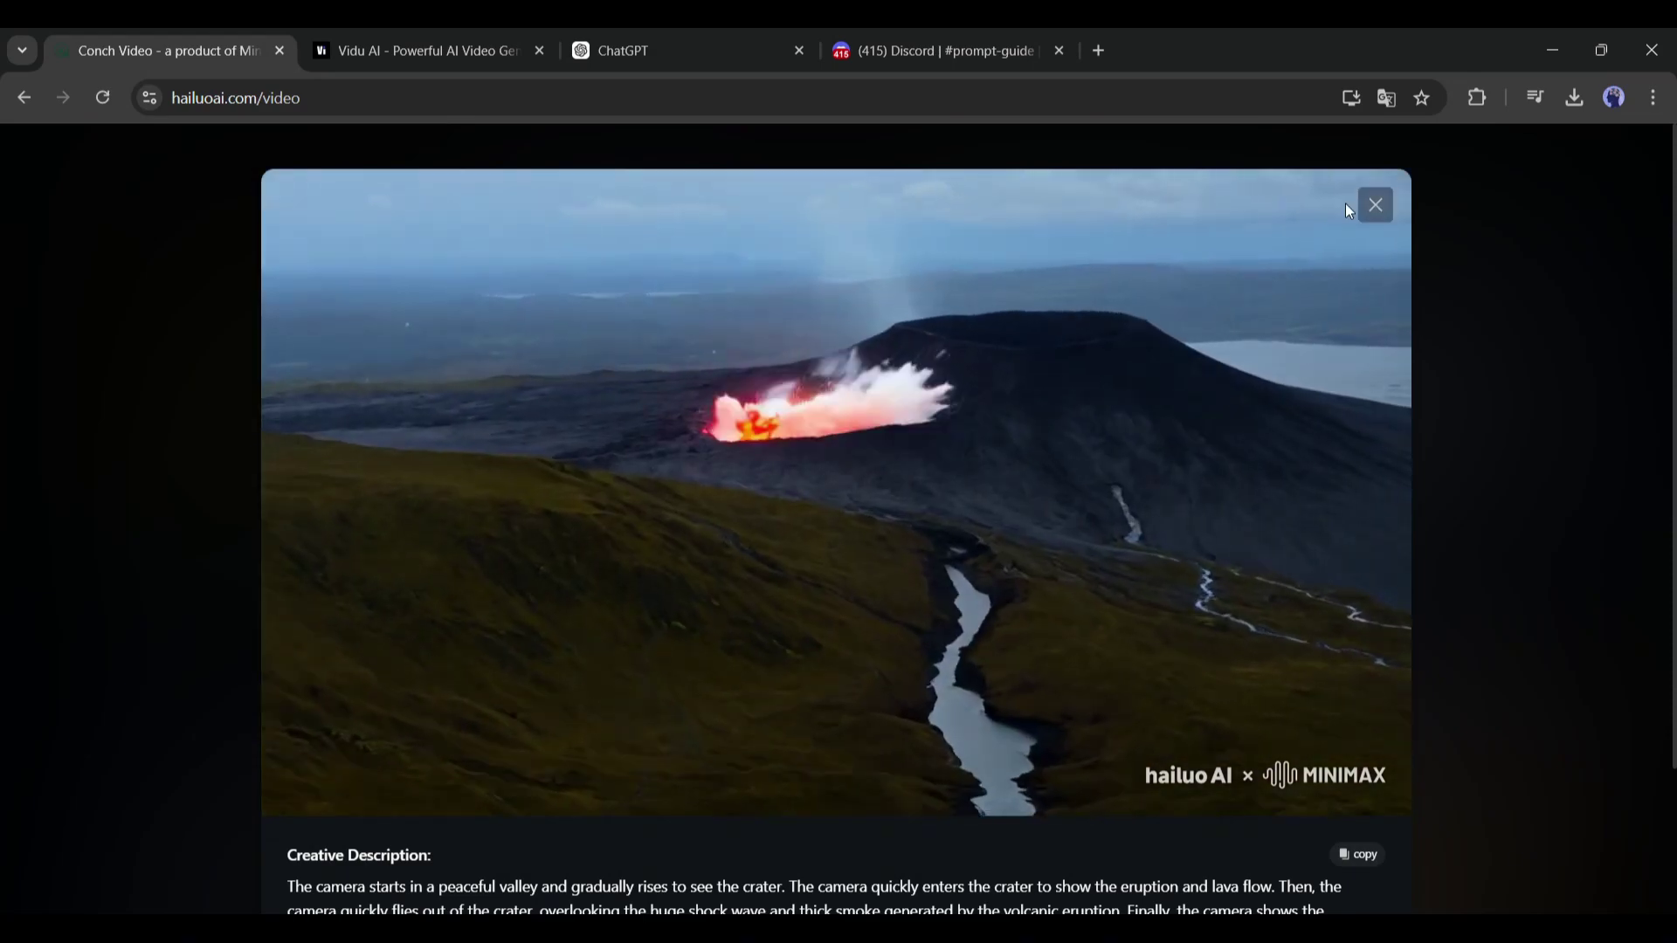
click(1373, 206)
click(276, 453)
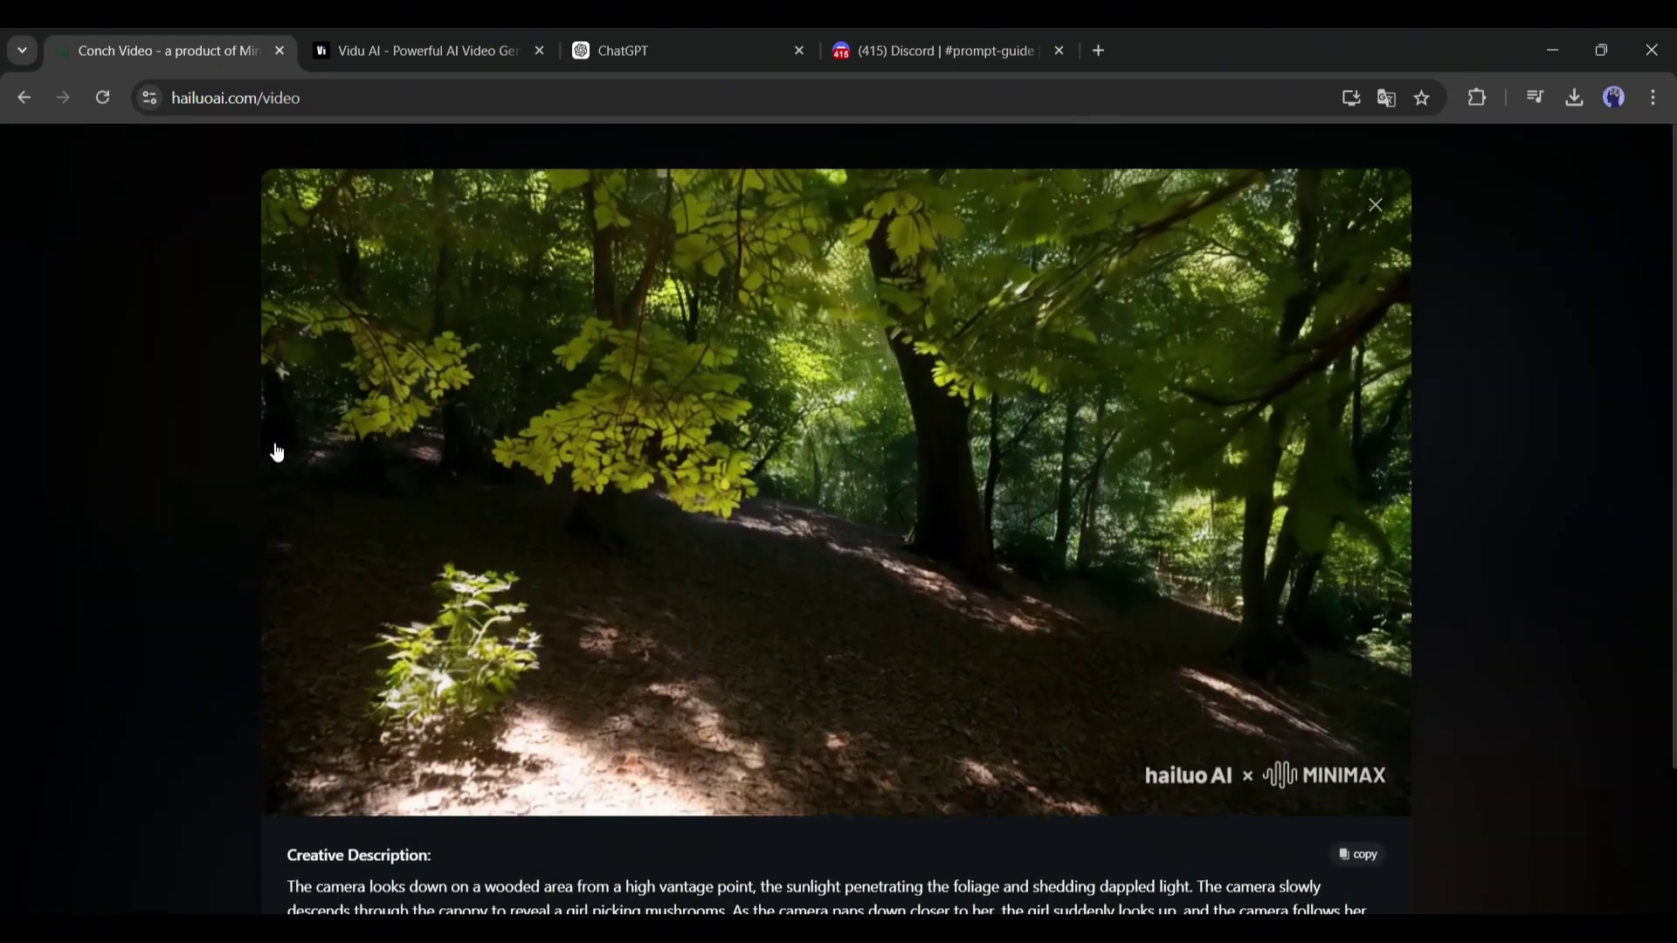